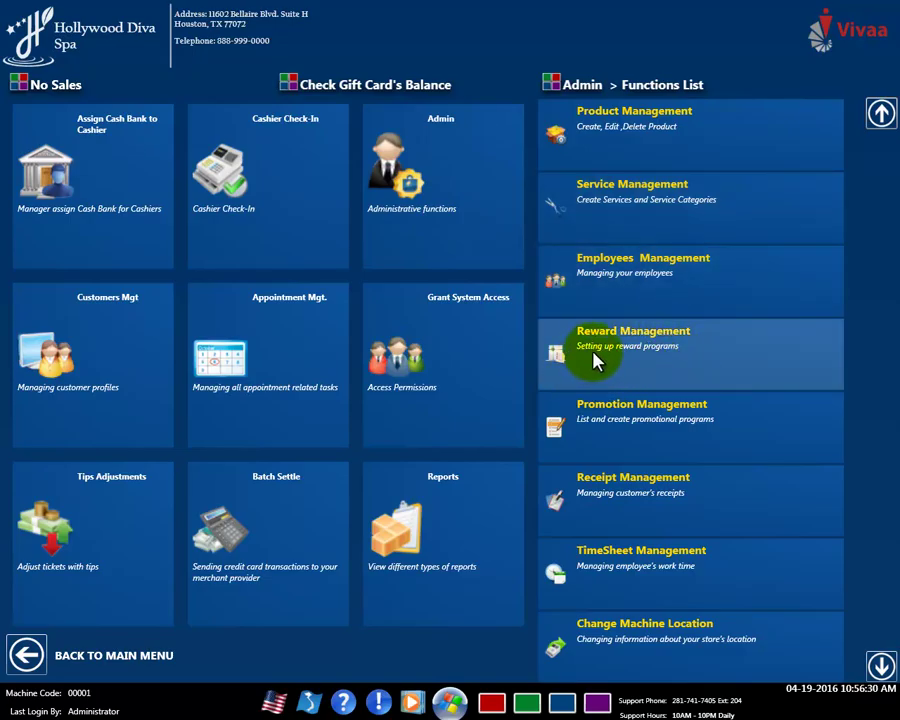
Step: Open Reward Management, confirming access with the user code, and start a new reward
{"action": "left_click", "coordinate": [640, 362]}
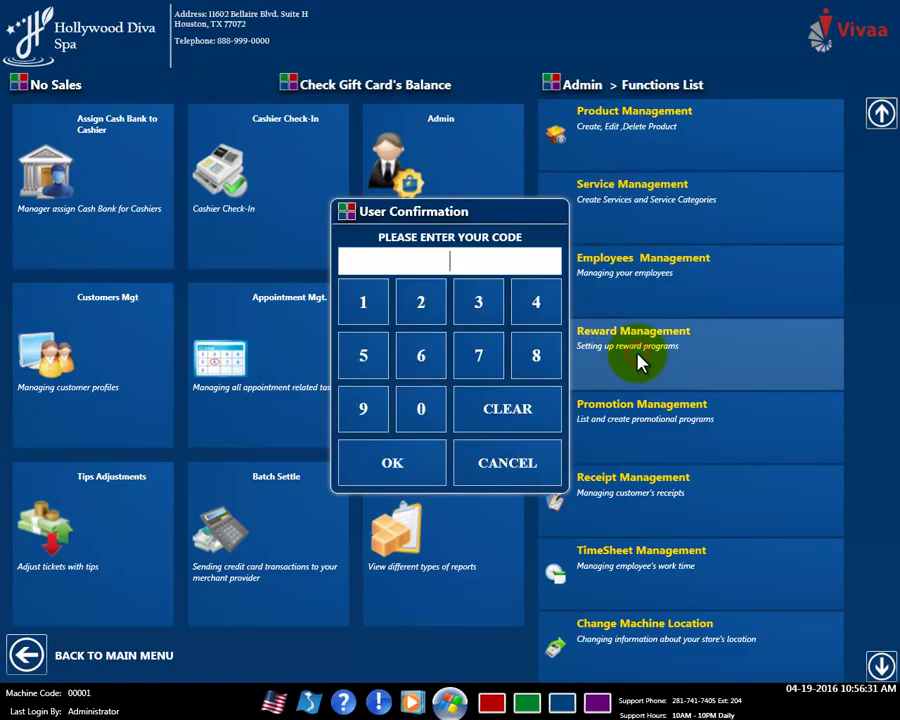
{"action": "left_click", "coordinate": [421, 409]}
{"action": "left_click", "coordinate": [611, 535]}
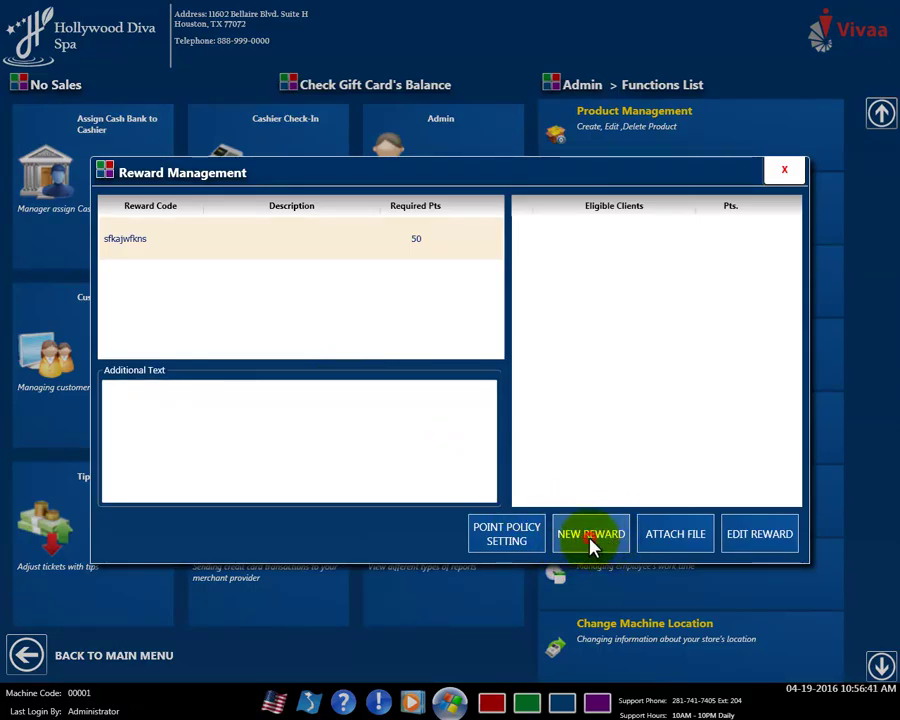
{"action": "left_click", "coordinate": [592, 540]}
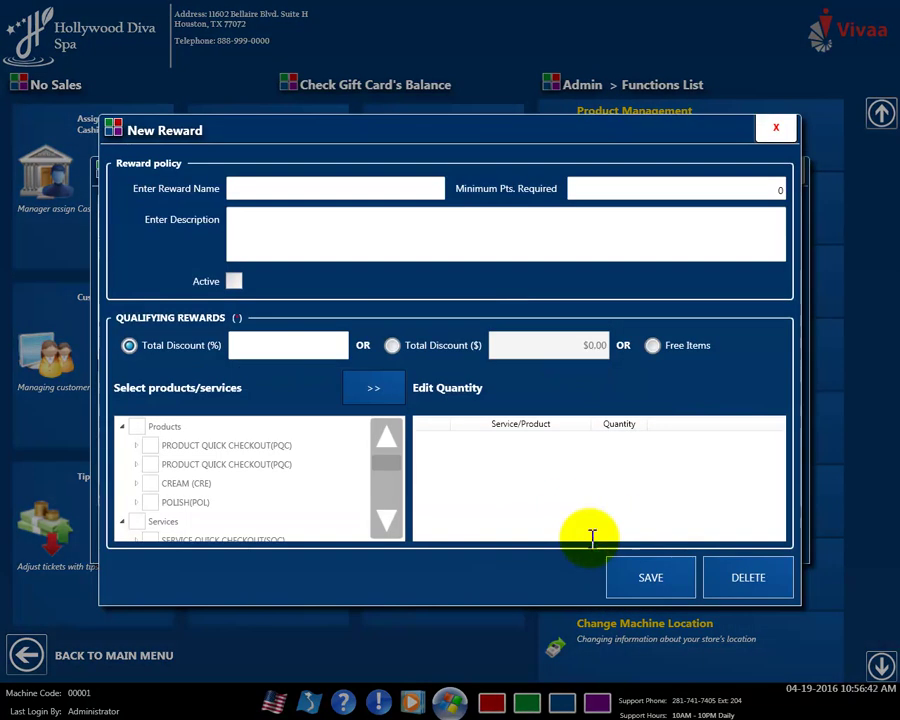
Step: Name the new reward "Diamond Customer"
{"action": "left_click", "coordinate": [325, 188]}
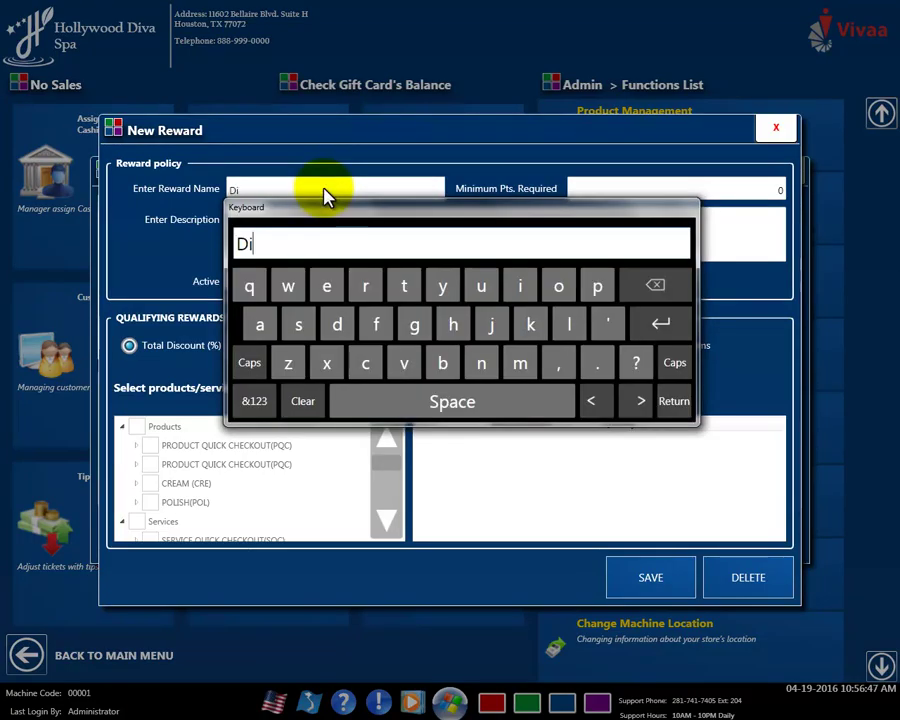
{"action": "type", "text": "Diamond Cus"}
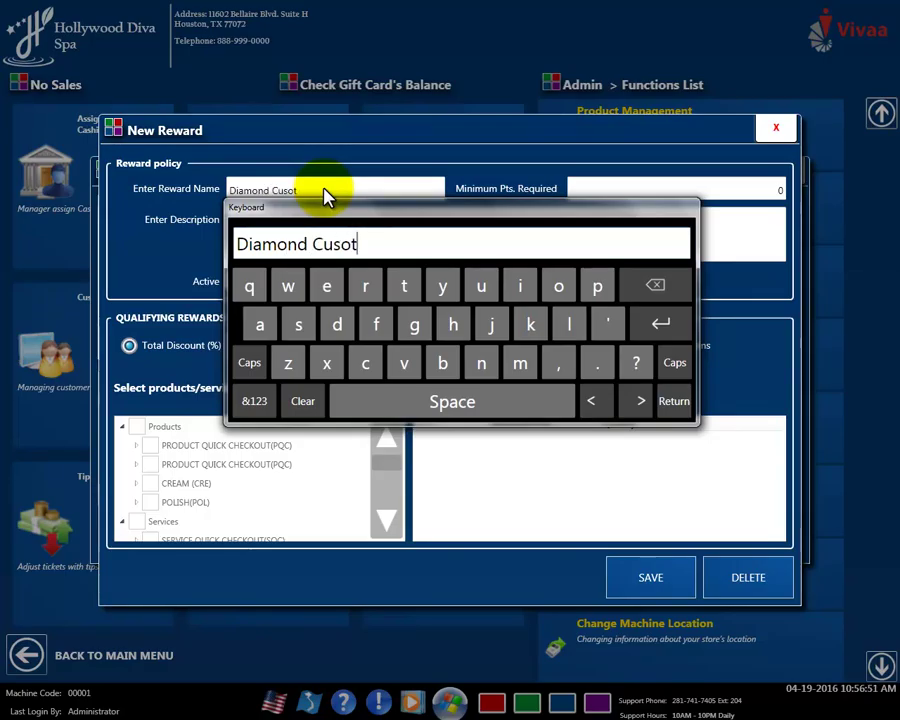
{"action": "type", "text": "tom"}
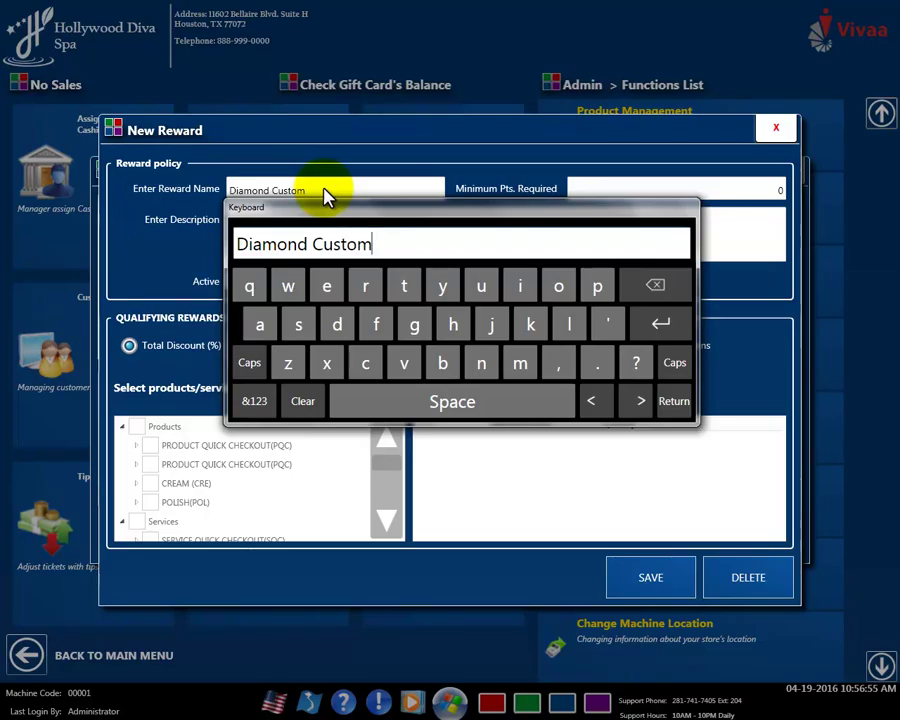
{"action": "type", "text": "er"}
{"action": "left_click", "coordinate": [658, 325]}
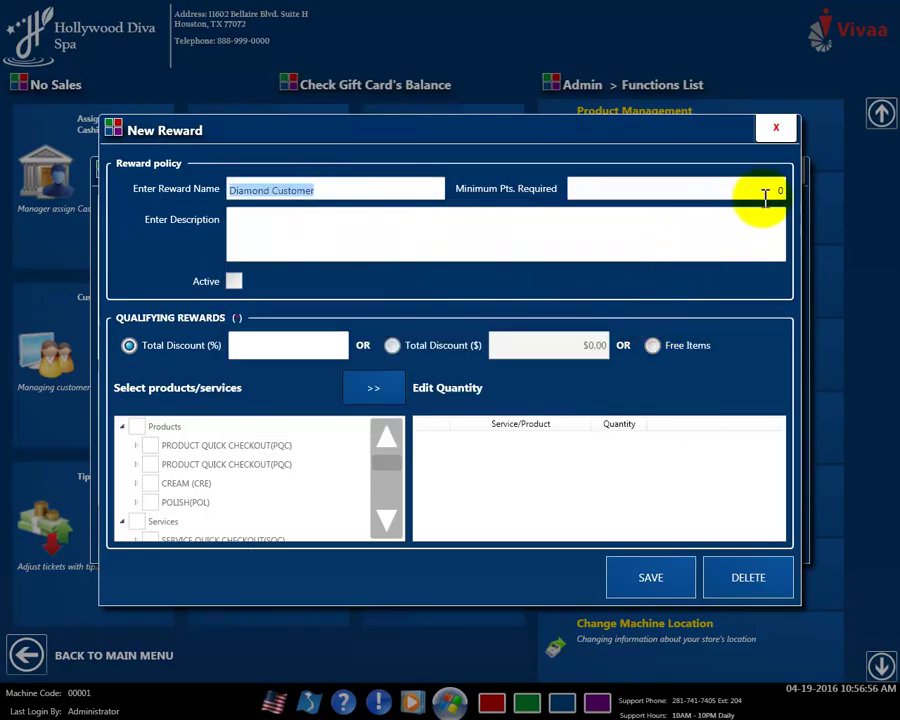
Step: Set the minimum points required for the reward to 100
{"action": "left_click", "coordinate": [772, 192]}
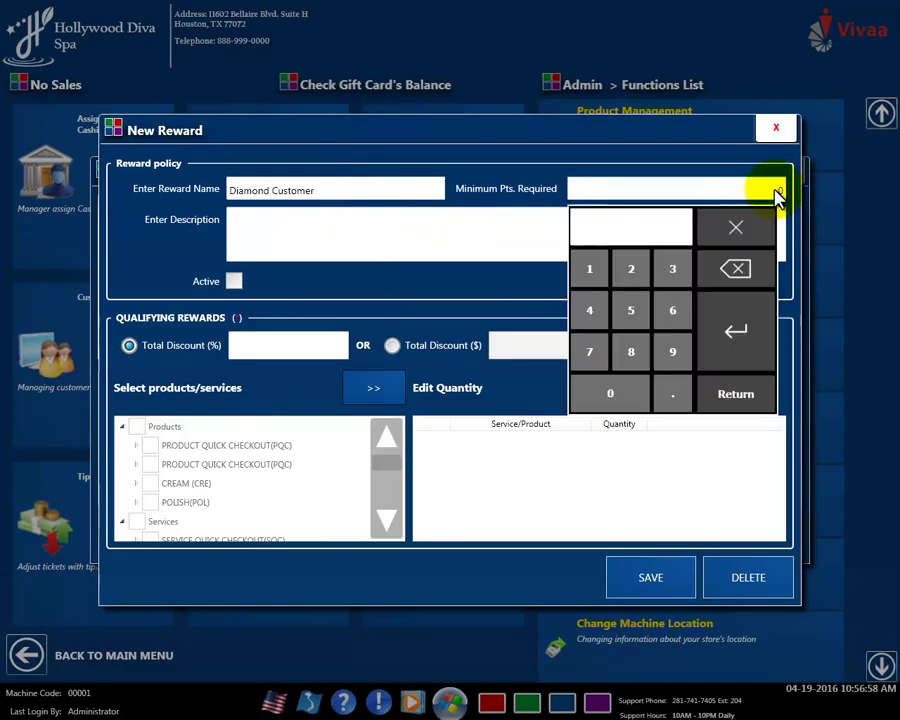
{"action": "left_click", "coordinate": [590, 268]}
{"action": "left_click", "coordinate": [631, 403]}
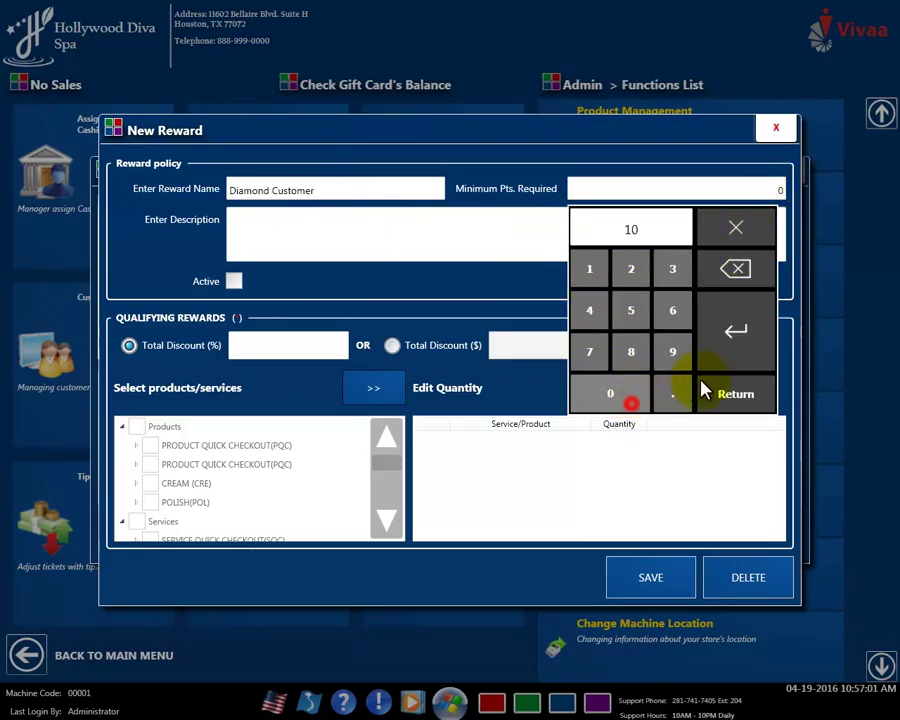
{"action": "left_click", "coordinate": [743, 356]}
Step: Enter "Diamond Customer" as the reward's description and mark the reward as active
{"action": "left_click", "coordinate": [278, 235]}
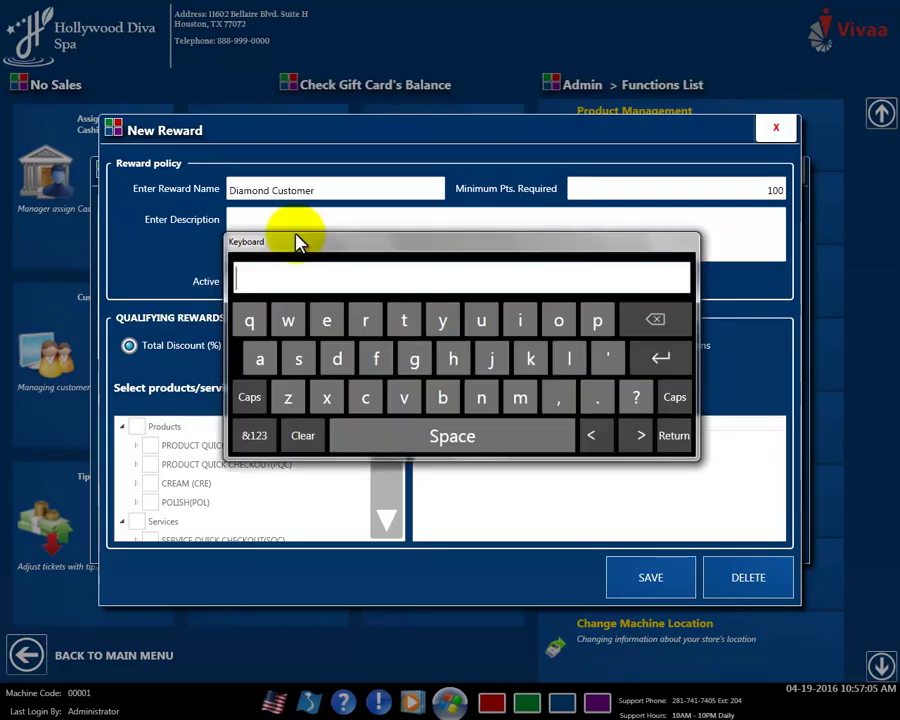
{"action": "type", "text": "Diamon"}
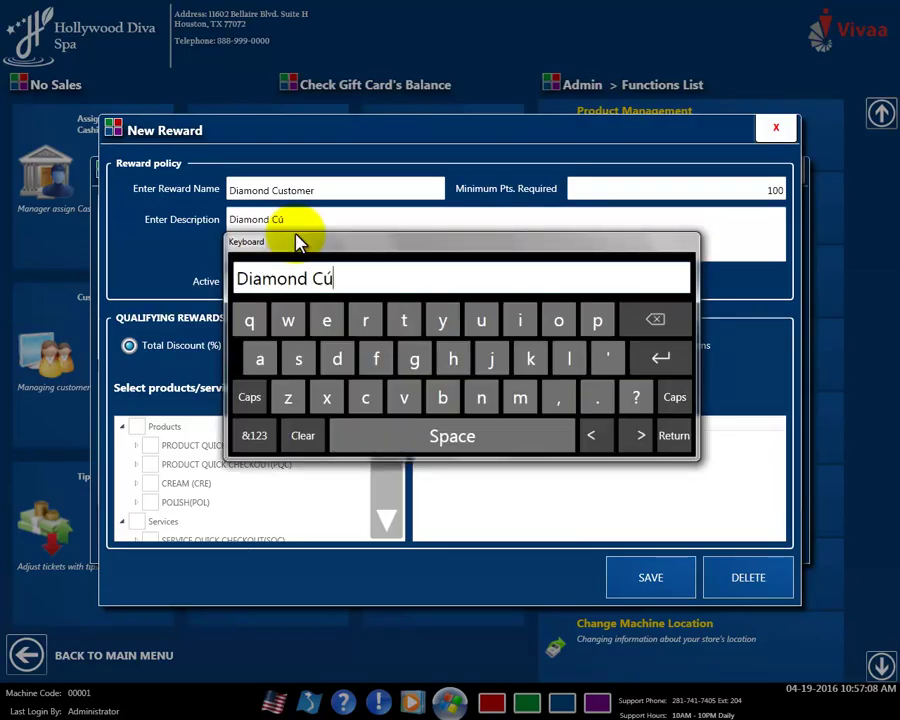
{"action": "type", "text": "d Customer"}
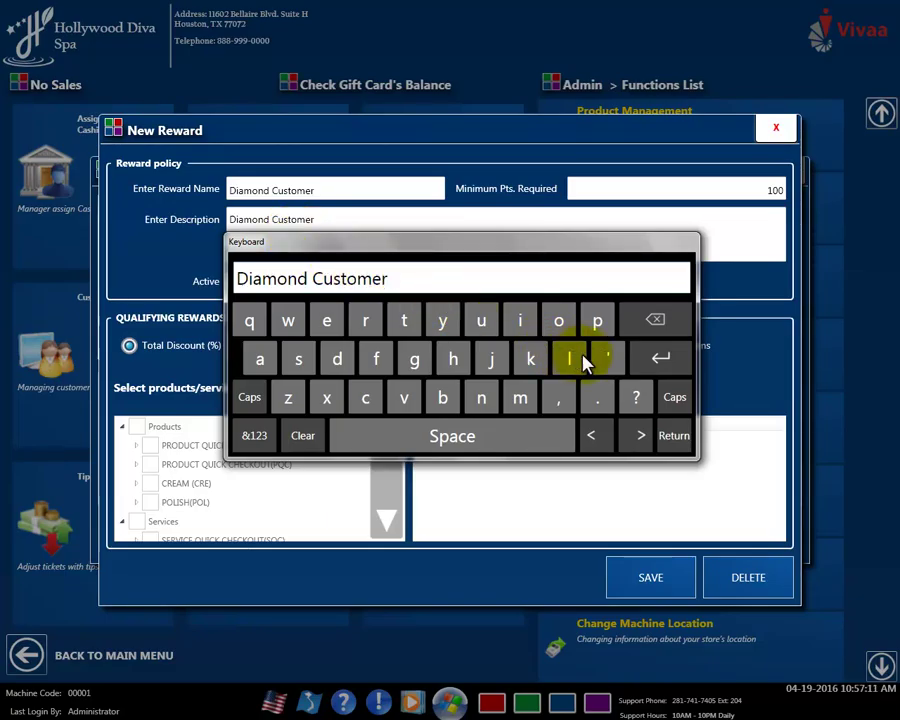
{"action": "left_click", "coordinate": [656, 362]}
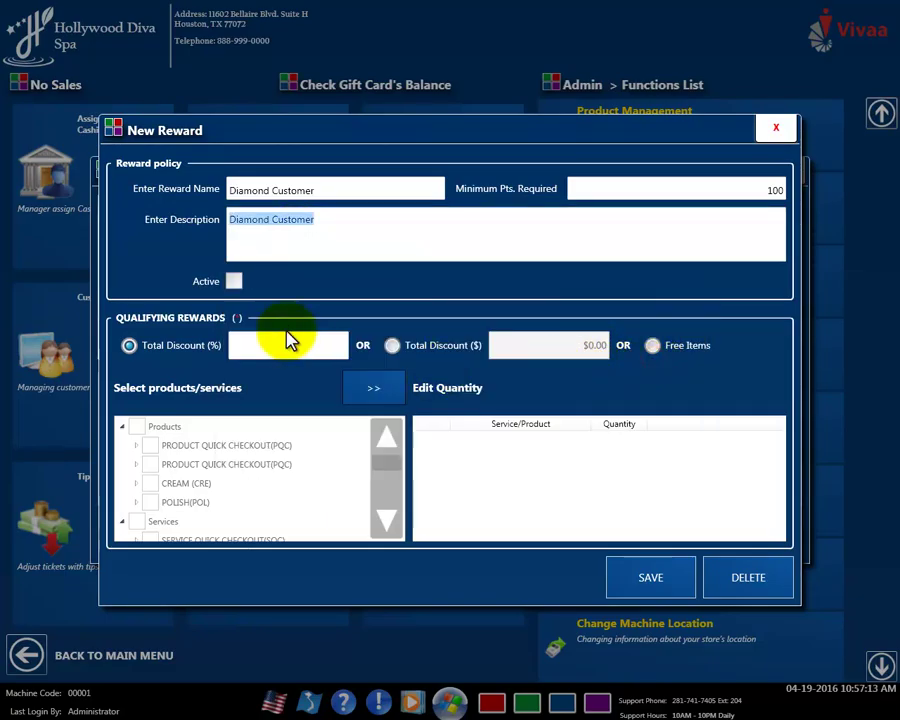
{"action": "left_click", "coordinate": [234, 283]}
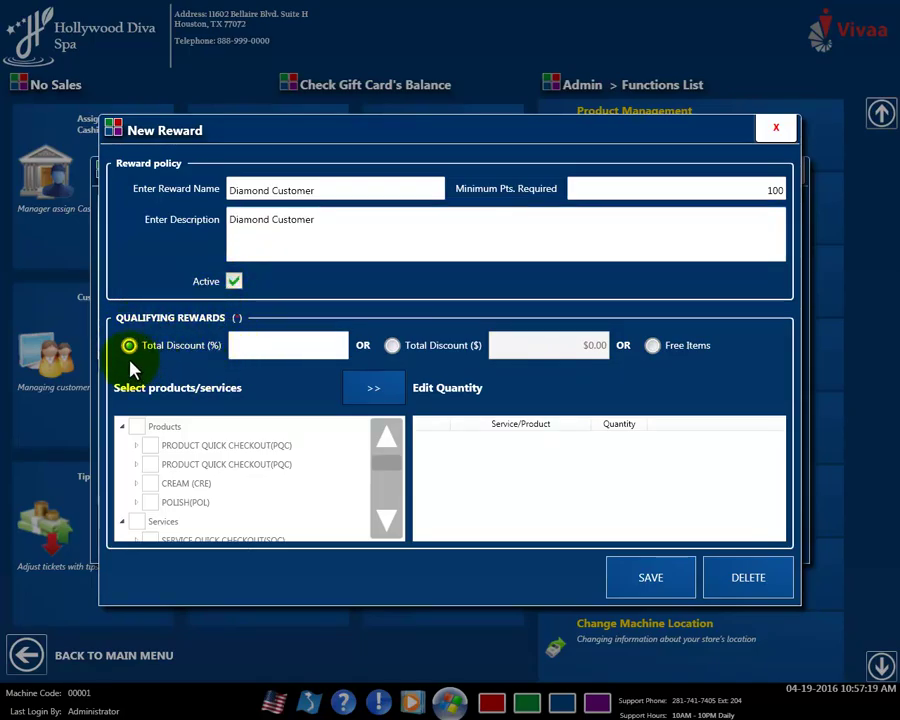
Step: Set the qualifying reward's percentage total discount to 30%
{"action": "left_click", "coordinate": [333, 346]}
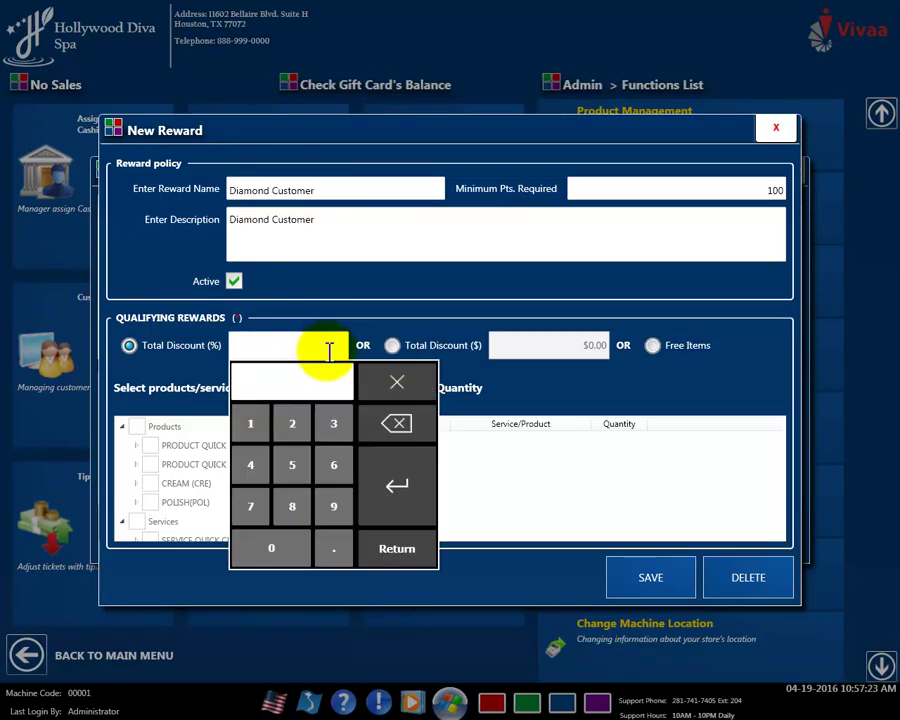
{"action": "left_click", "coordinate": [338, 425]}
{"action": "left_click", "coordinate": [283, 540]}
{"action": "left_click", "coordinate": [394, 503]}
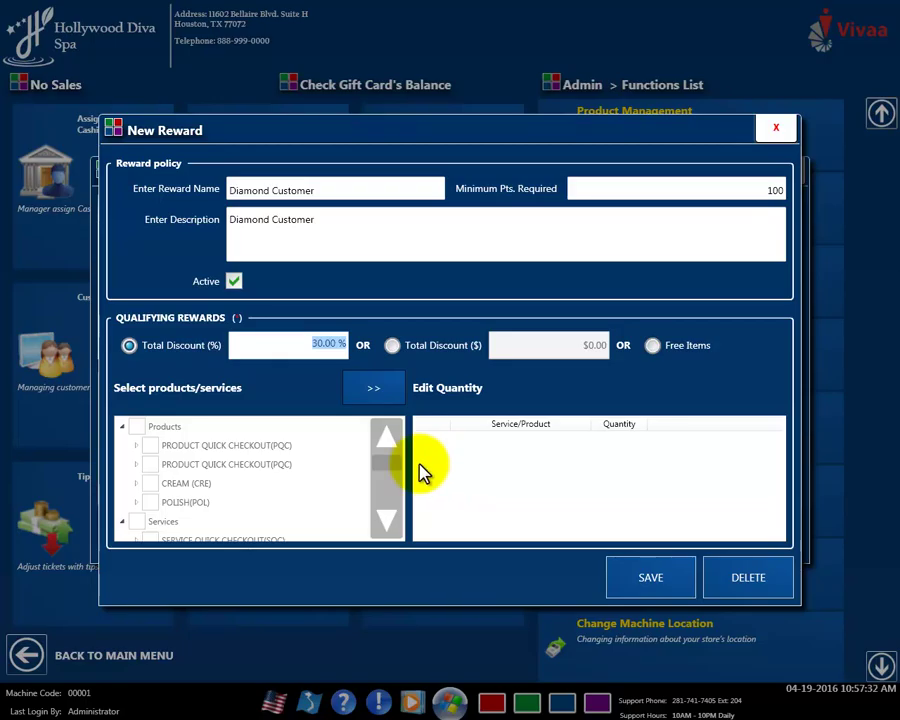
Step: Switch the qualifying reward to a dollar total discount and set it to $50
{"action": "left_click", "coordinate": [392, 346]}
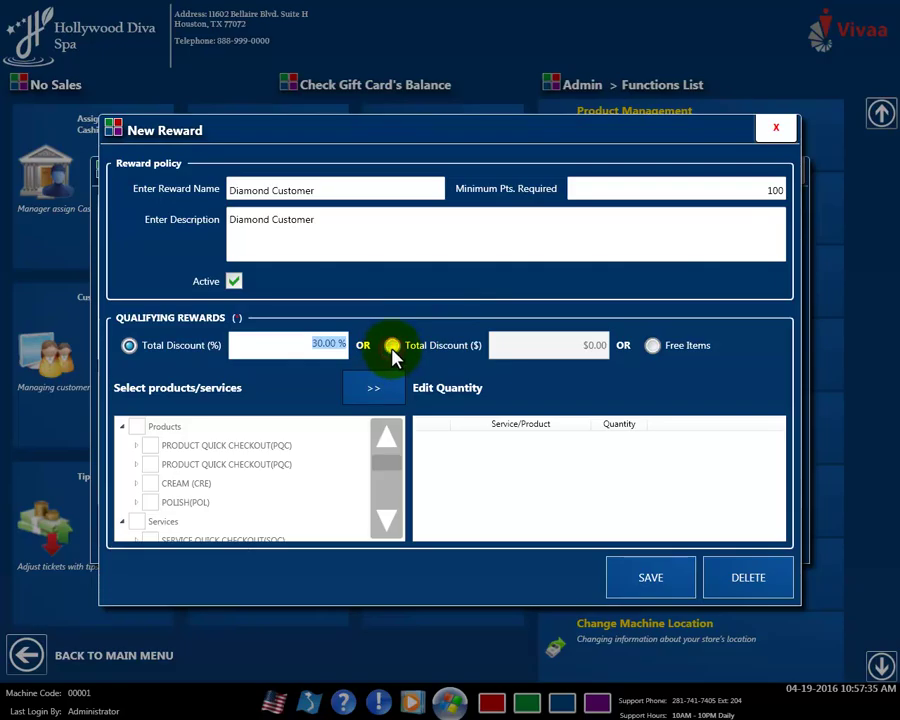
{"action": "left_click", "coordinate": [595, 345]}
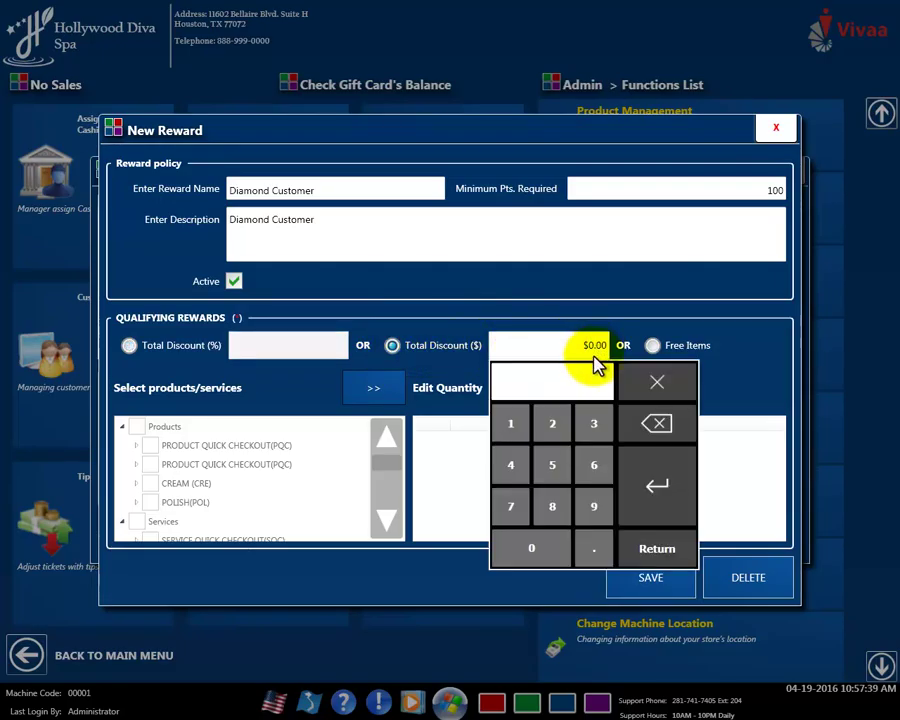
{"action": "left_click", "coordinate": [552, 467]}
{"action": "left_click", "coordinate": [531, 546]}
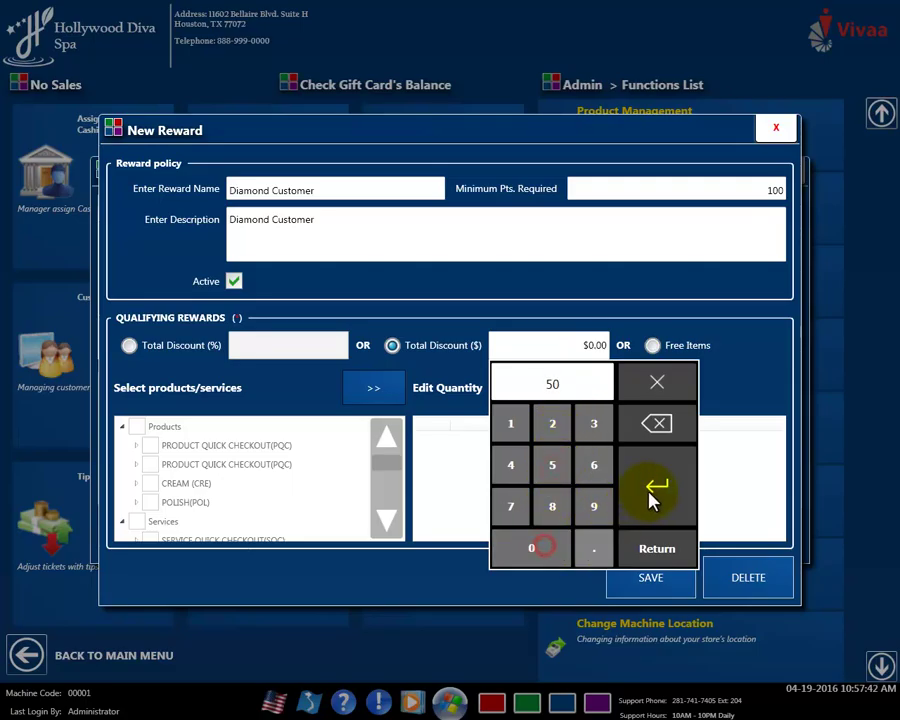
{"action": "left_click", "coordinate": [655, 490]}
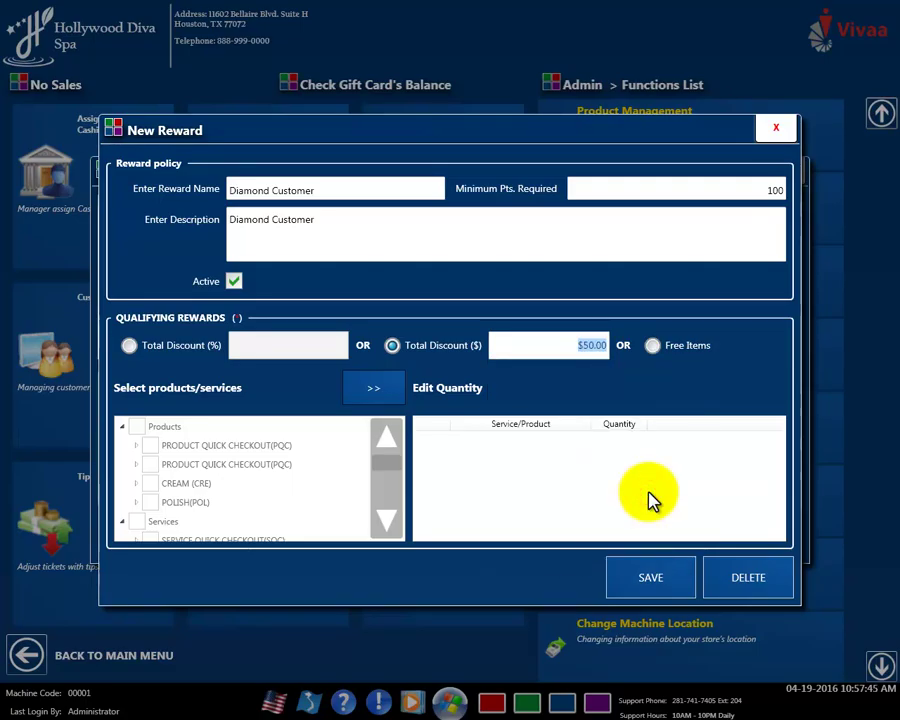
Step: Change the qualifying reward's dollar total discount to $20
{"action": "left_click", "coordinate": [595, 346]}
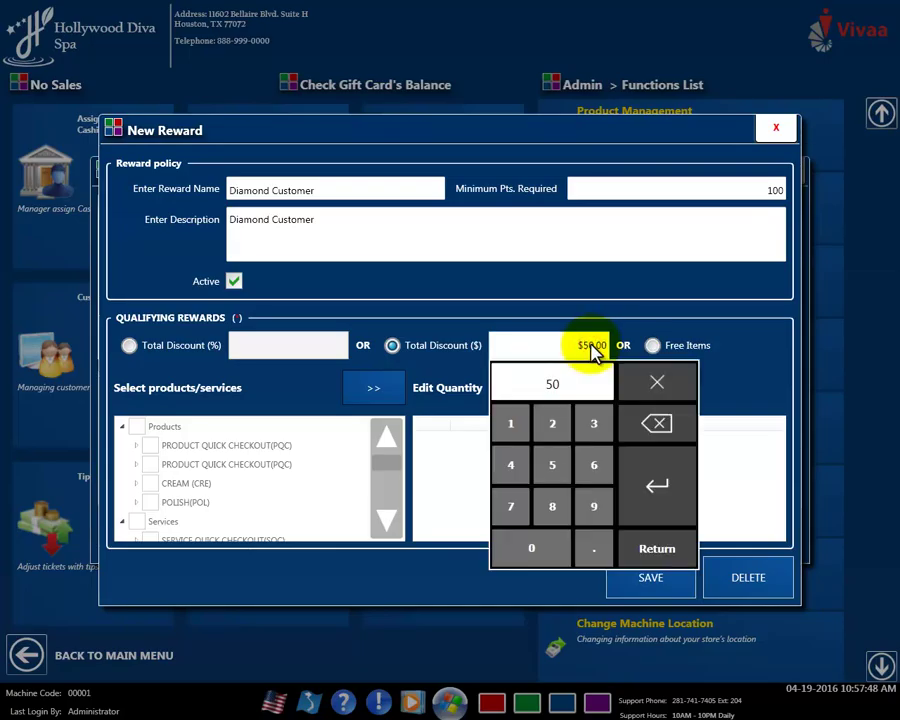
{"action": "left_click", "coordinate": [552, 424]}
{"action": "left_click", "coordinate": [539, 558]}
{"action": "left_click", "coordinate": [657, 548]}
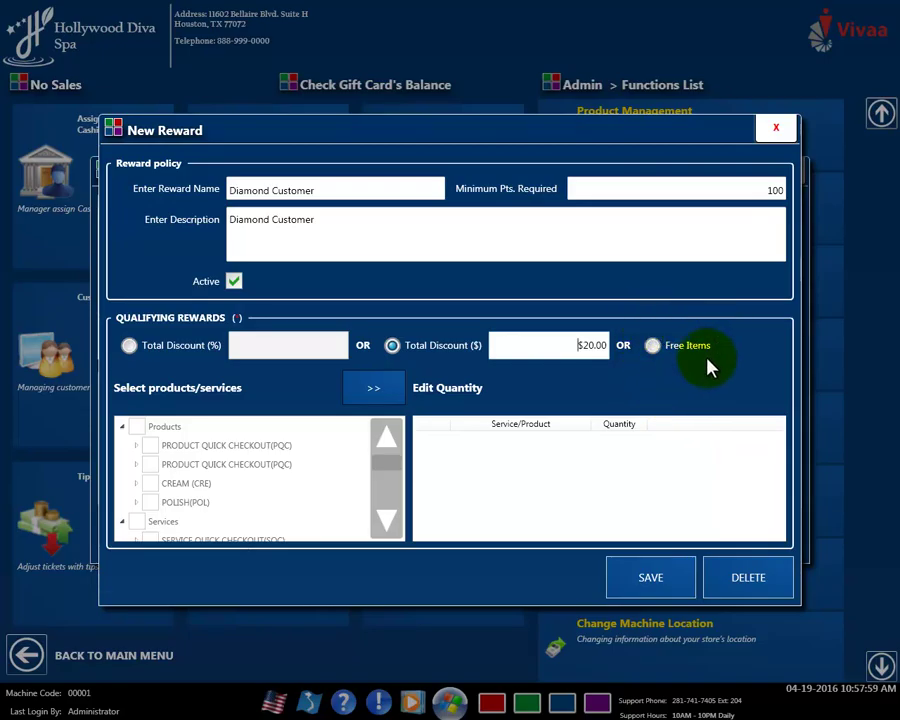
Step: Switch the qualifying reward to free items, add the products of the CREAM (CRE) category, then save the reward and close its form
{"action": "left_click", "coordinate": [655, 352]}
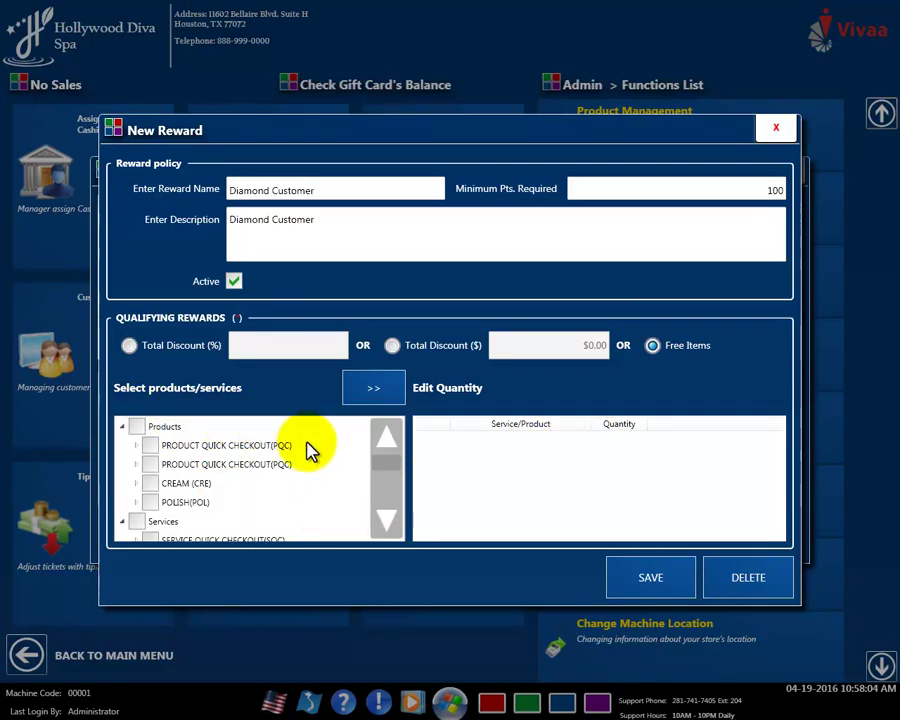
{"action": "left_click", "coordinate": [150, 483]}
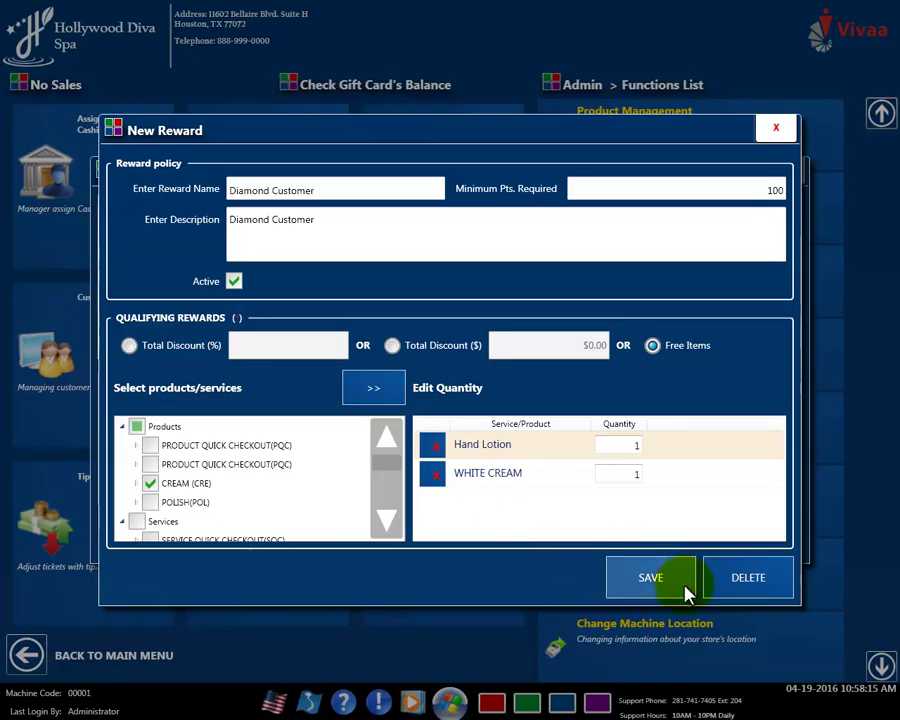
{"action": "left_click", "coordinate": [651, 583]}
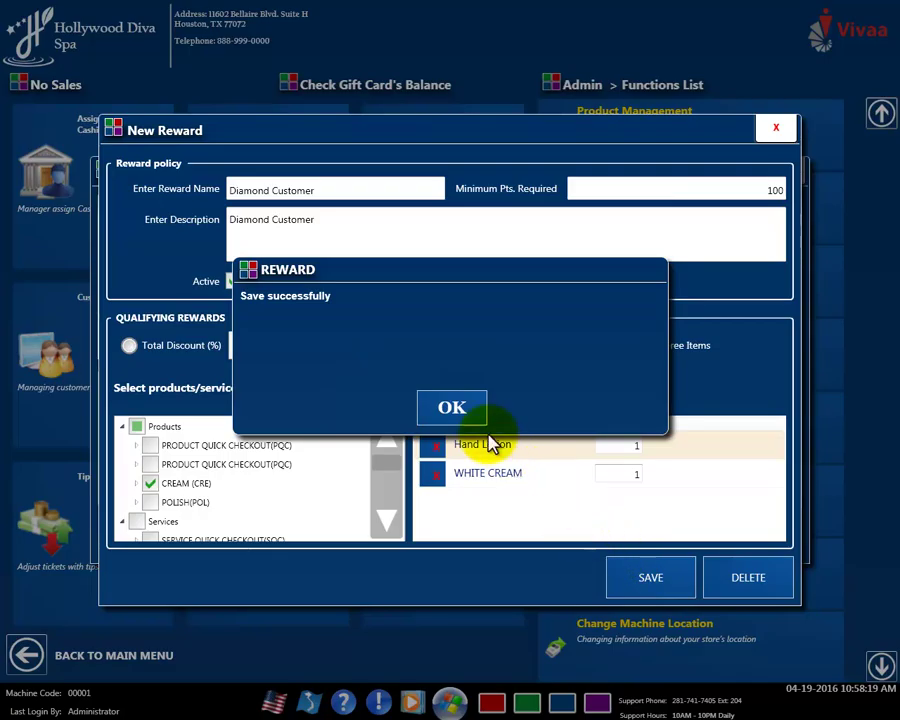
{"action": "left_click", "coordinate": [470, 410]}
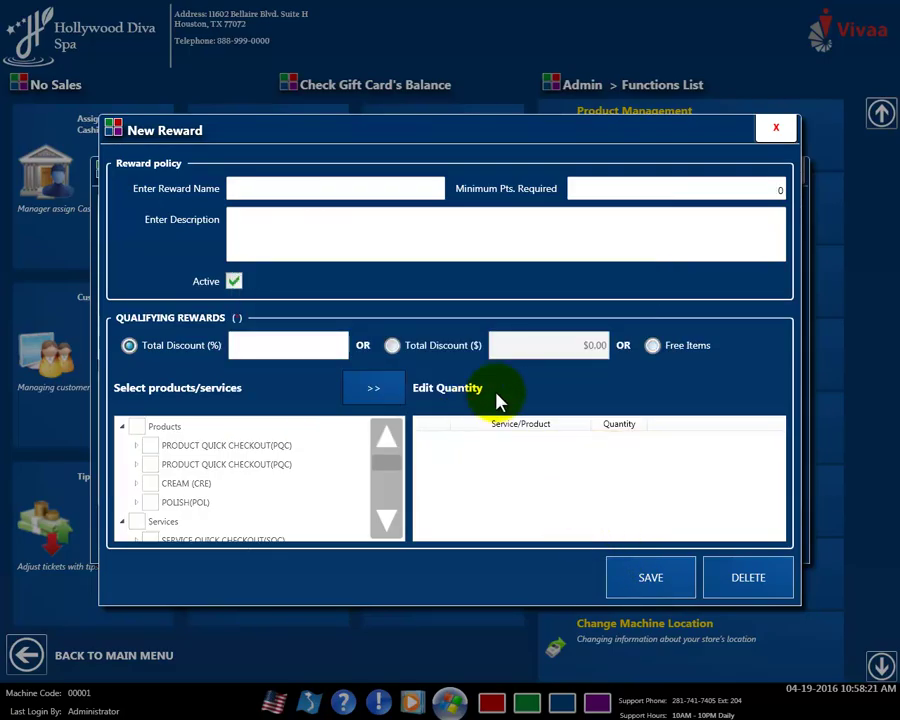
{"action": "left_click", "coordinate": [777, 130]}
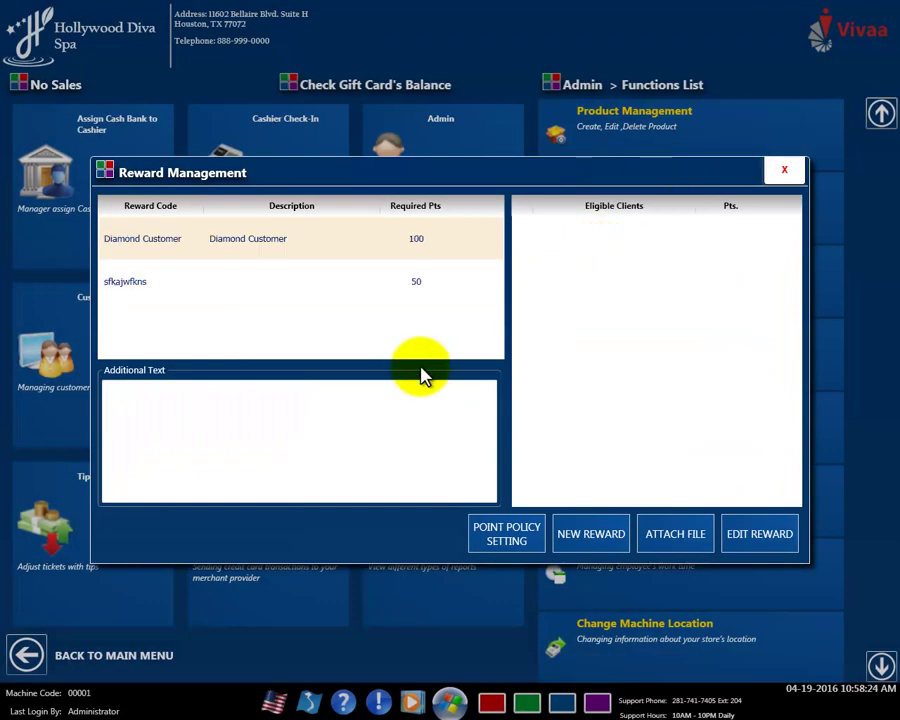
Step: Edit the Diamond Customer reward, switching its qualifying reward from free items to a 30% total discount
{"action": "left_click", "coordinate": [242, 238]}
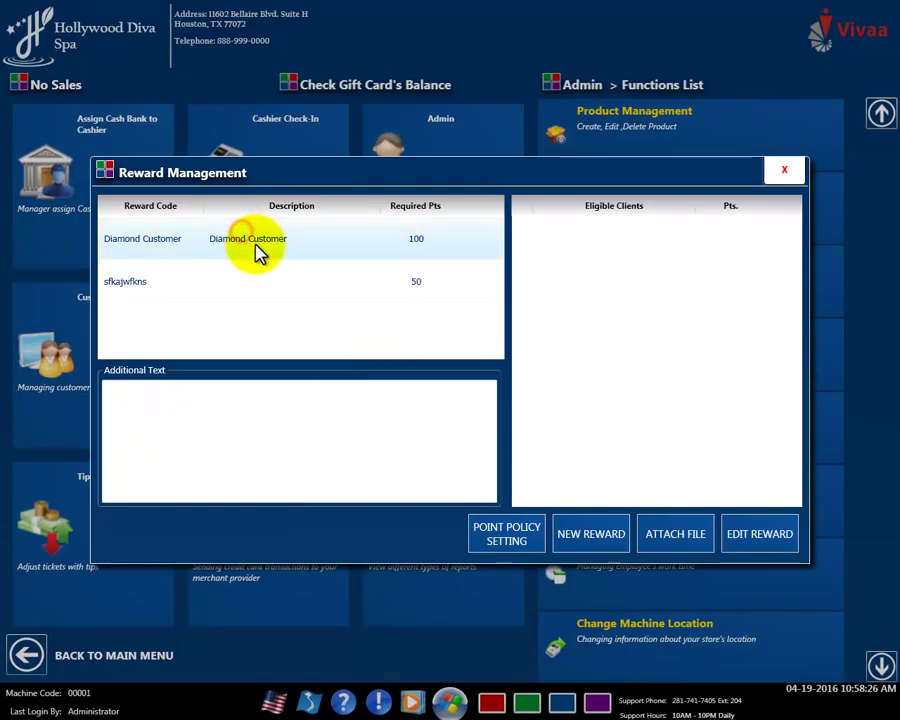
{"action": "left_click", "coordinate": [760, 535]}
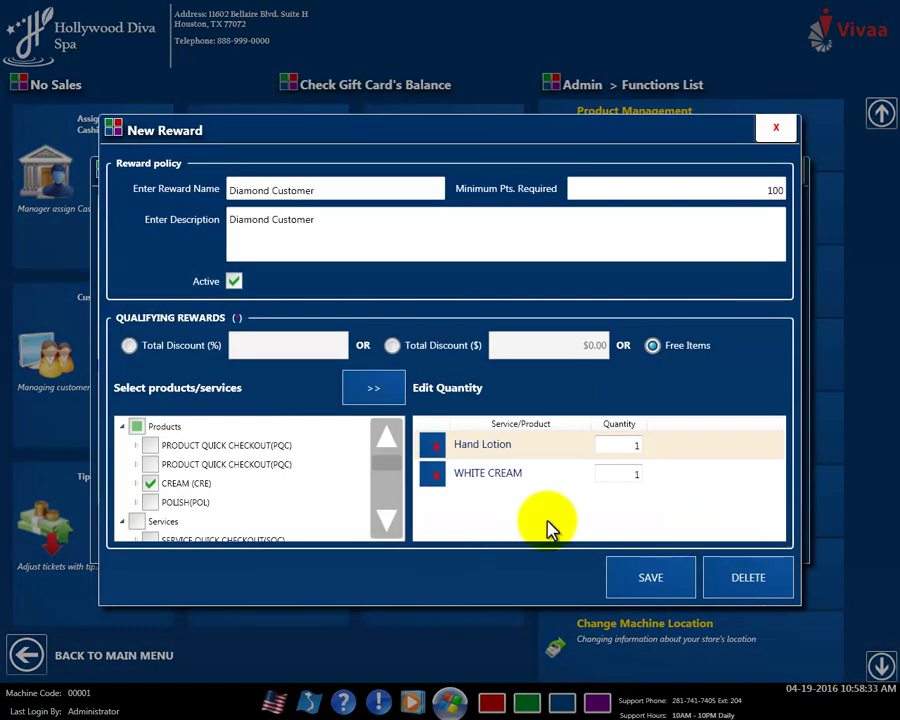
{"action": "left_click", "coordinate": [129, 346]}
{"action": "left_click", "coordinate": [287, 348]}
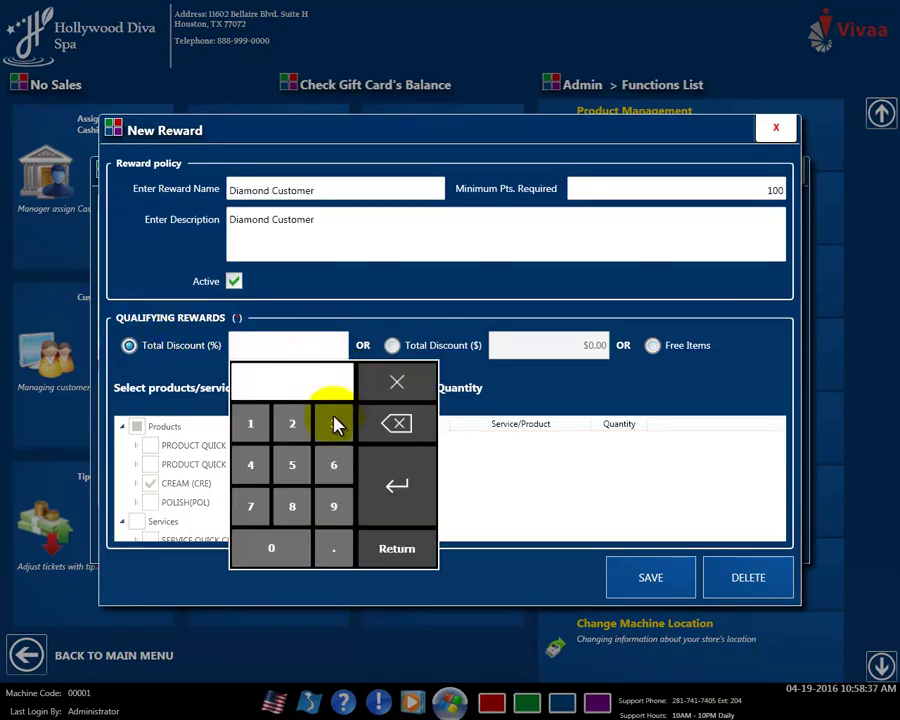
{"action": "left_click", "coordinate": [334, 422]}
{"action": "left_click", "coordinate": [288, 540]}
{"action": "left_click", "coordinate": [397, 548]}
Step: Save the edited Diamond Customer reward and return to the reward list
{"action": "left_click", "coordinate": [660, 585]}
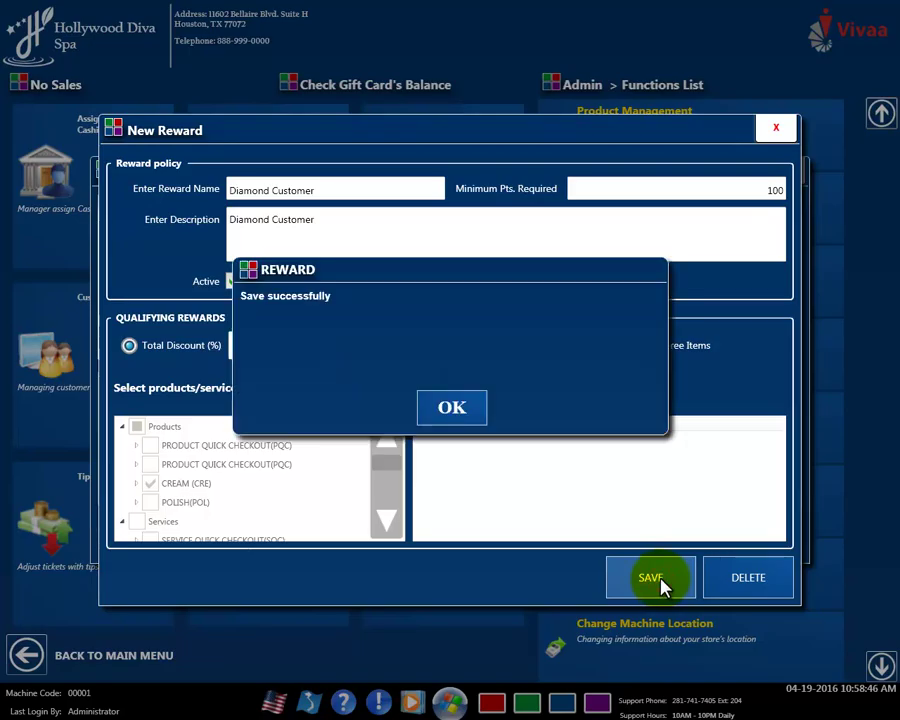
{"action": "left_click", "coordinate": [455, 412]}
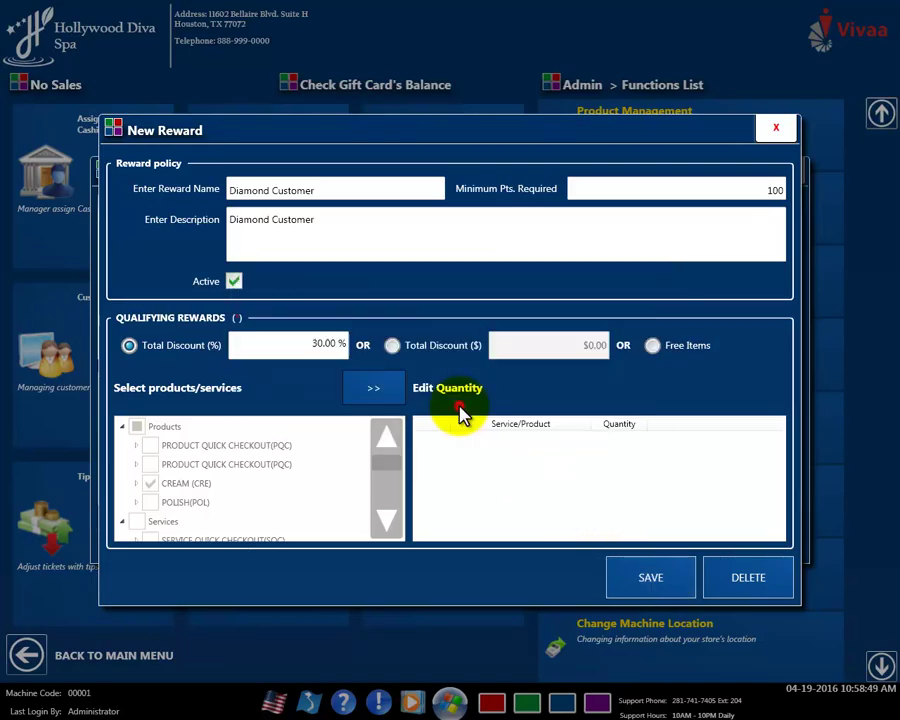
{"action": "left_click", "coordinate": [779, 128]}
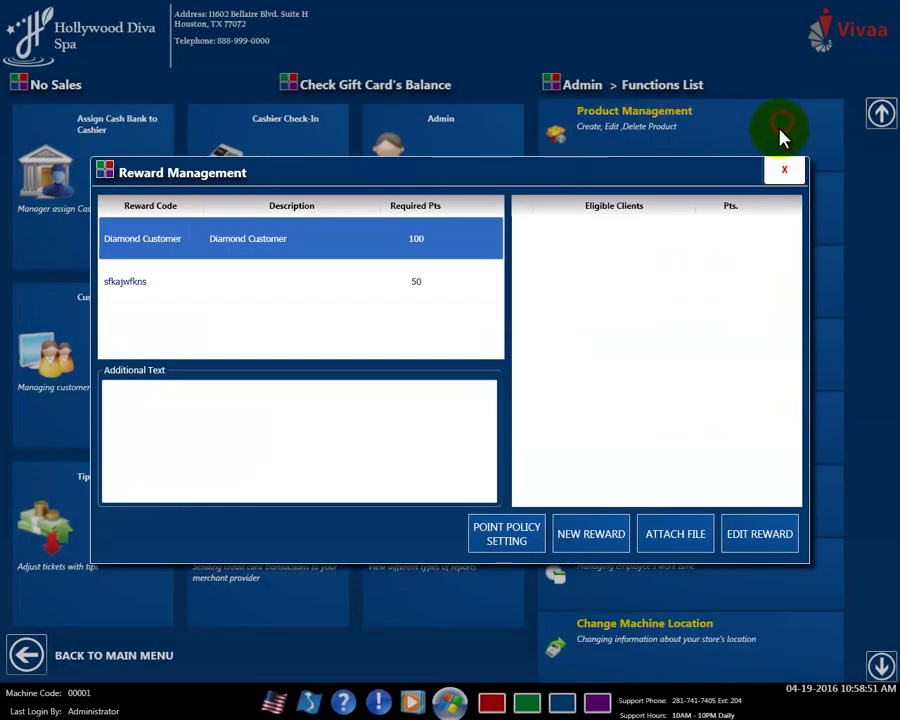
Step: Open the point policy settings and set the amount required in the existing amount-to-point policy to $50
{"action": "left_click", "coordinate": [645, 295]}
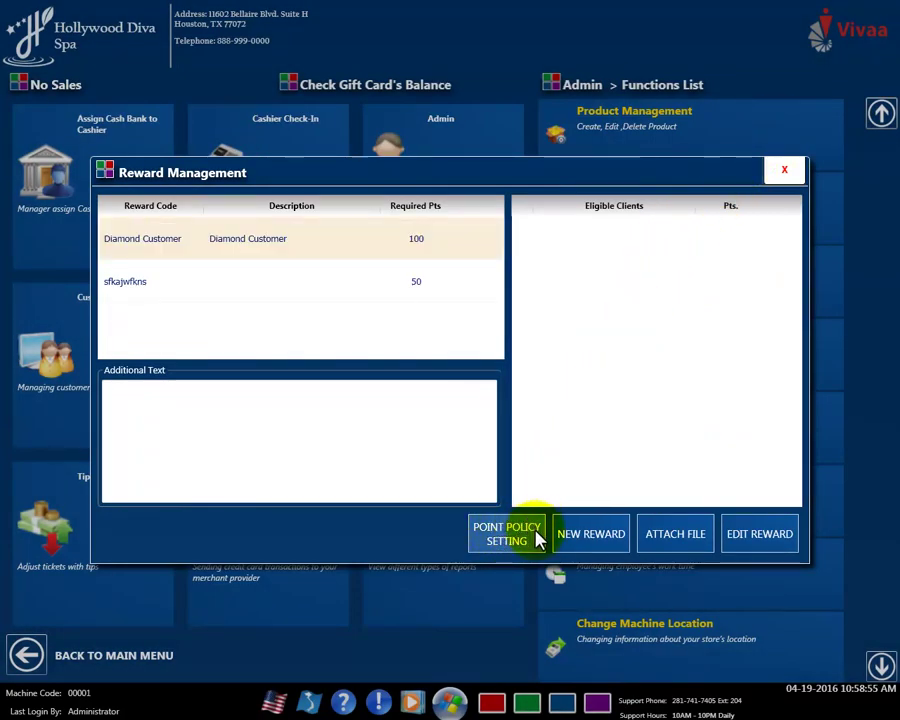
{"action": "left_click", "coordinate": [509, 537]}
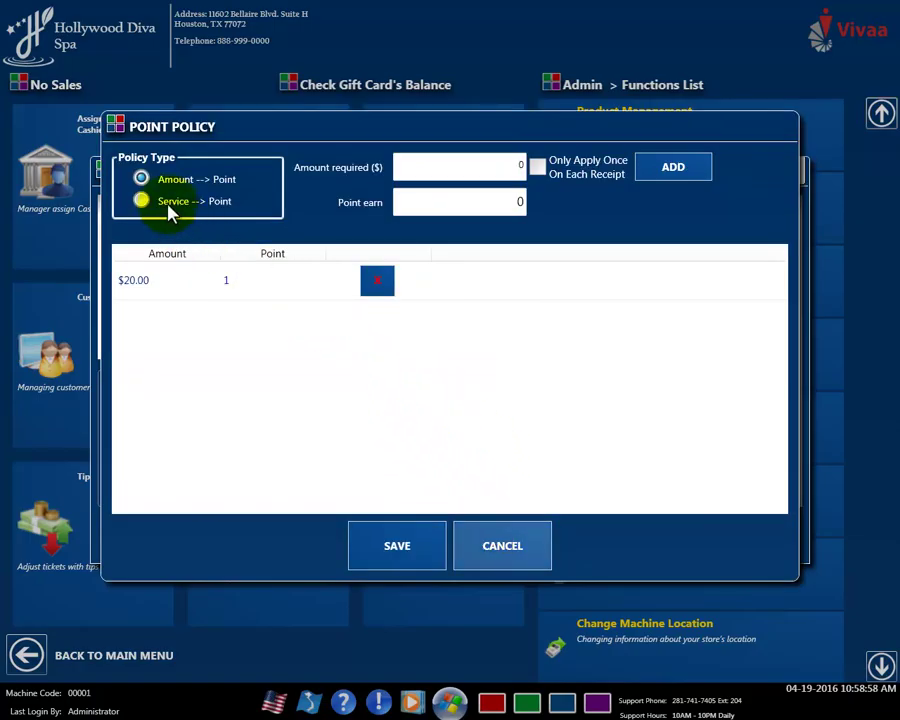
{"action": "left_click", "coordinate": [140, 179]}
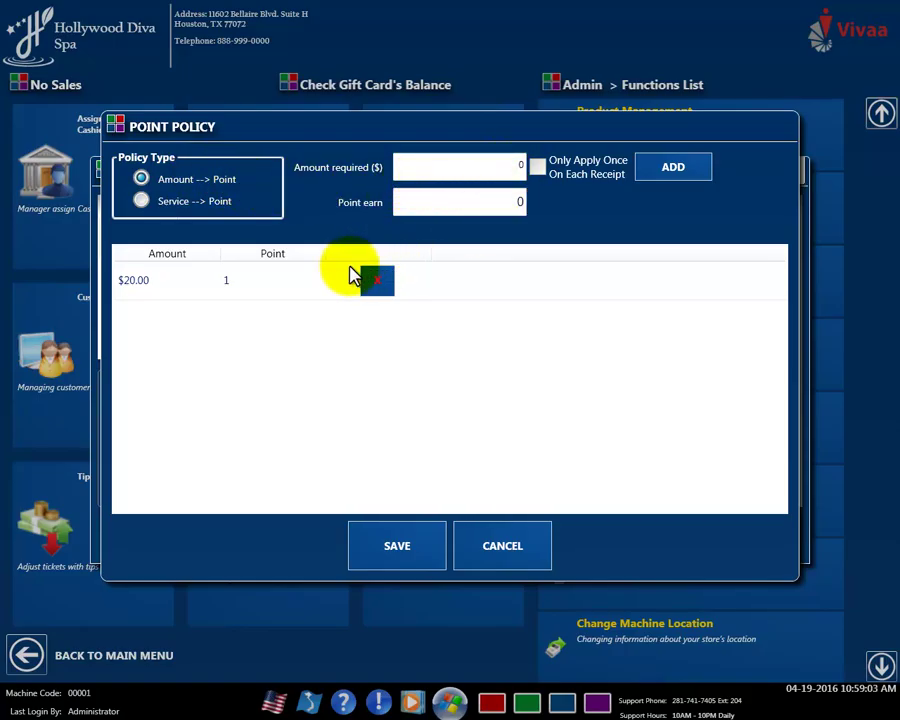
{"action": "left_click", "coordinate": [185, 285]}
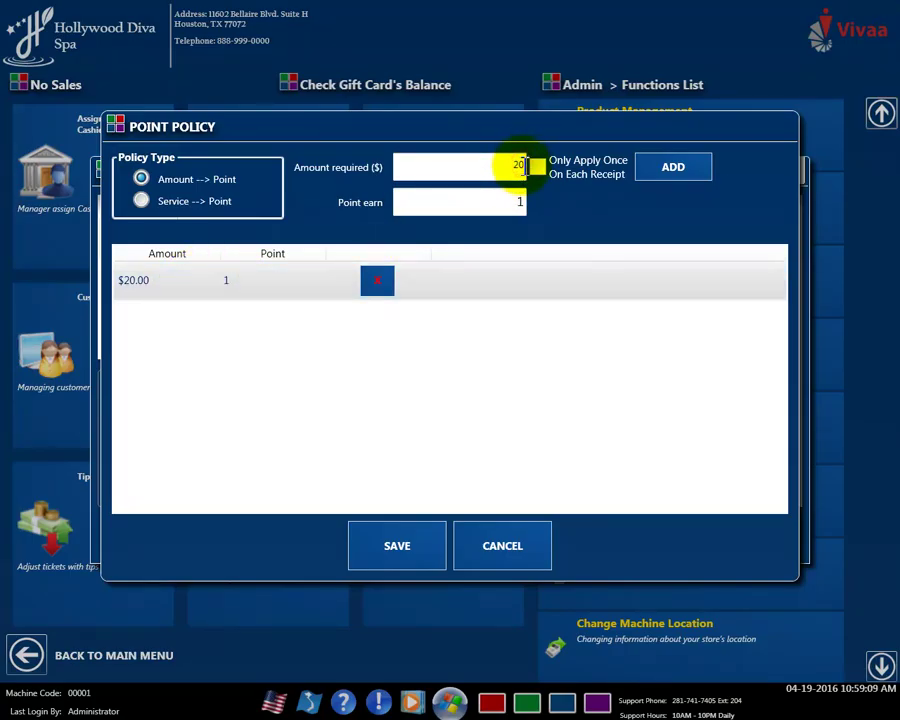
{"action": "left_click", "coordinate": [522, 166]}
{"action": "left_click", "coordinate": [457, 287]}
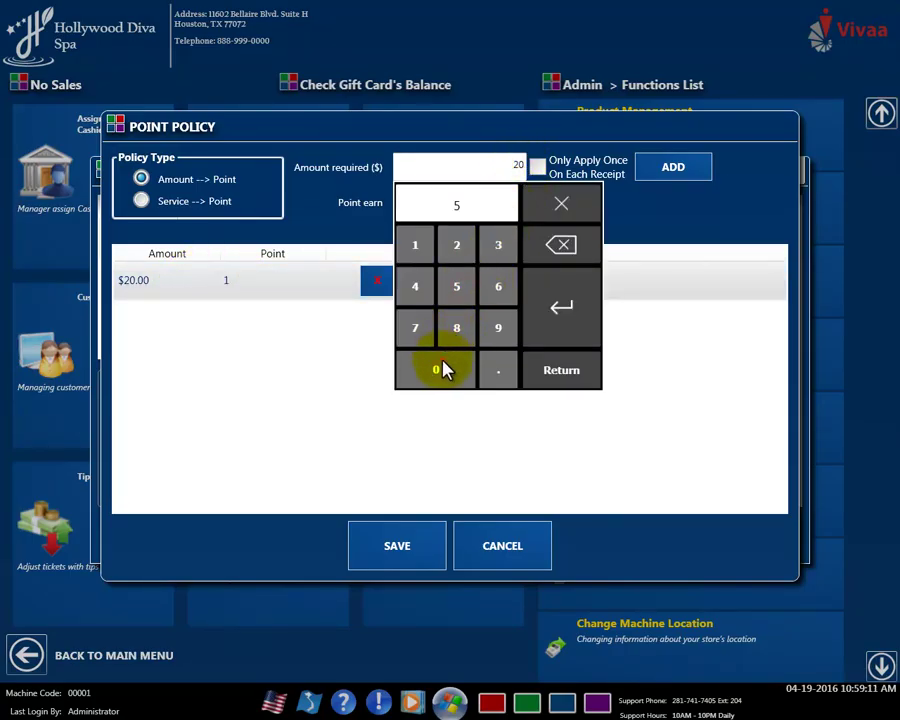
{"action": "left_click", "coordinate": [442, 368]}
{"action": "left_click", "coordinate": [537, 318]}
Step: Keep 1 point earned, limit the policy to once on each receipt, and update the existing amount-to-point policy
{"action": "left_click", "coordinate": [520, 202]}
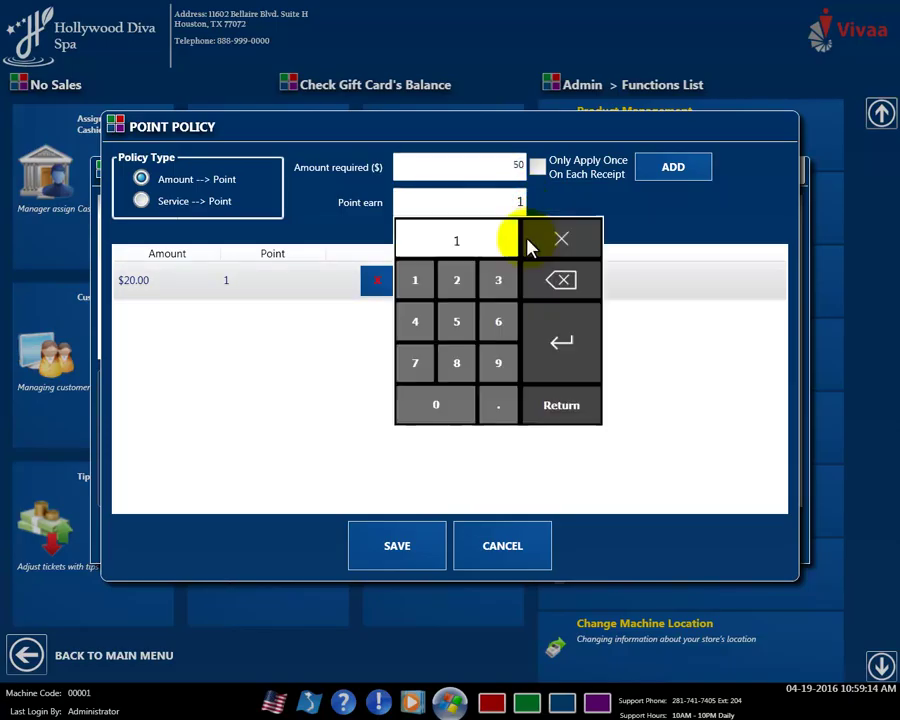
{"action": "left_click", "coordinate": [545, 352]}
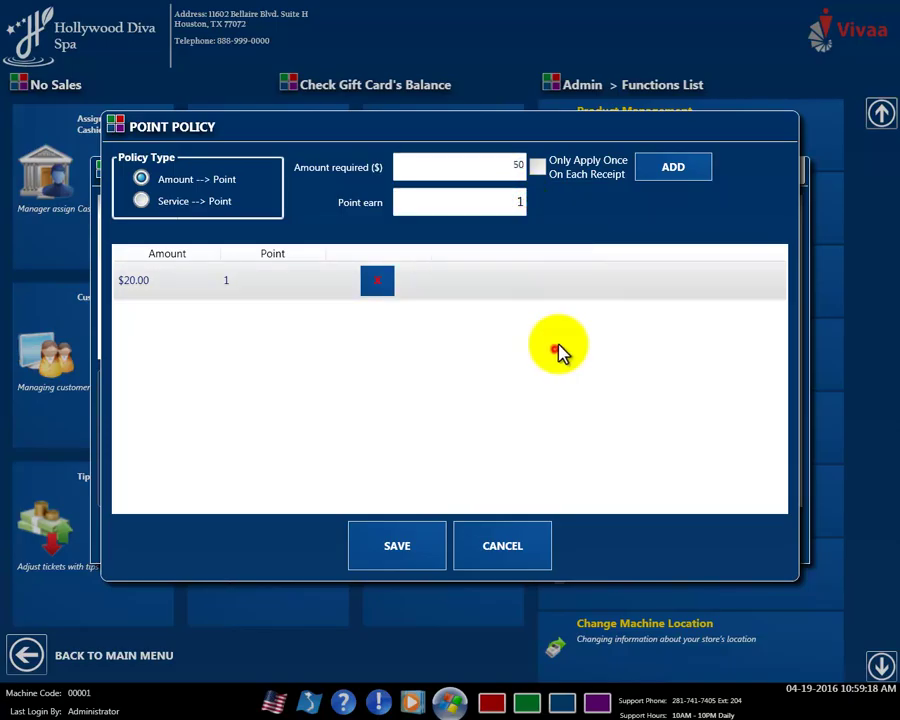
{"action": "left_click", "coordinate": [538, 168]}
{"action": "left_click", "coordinate": [668, 176]}
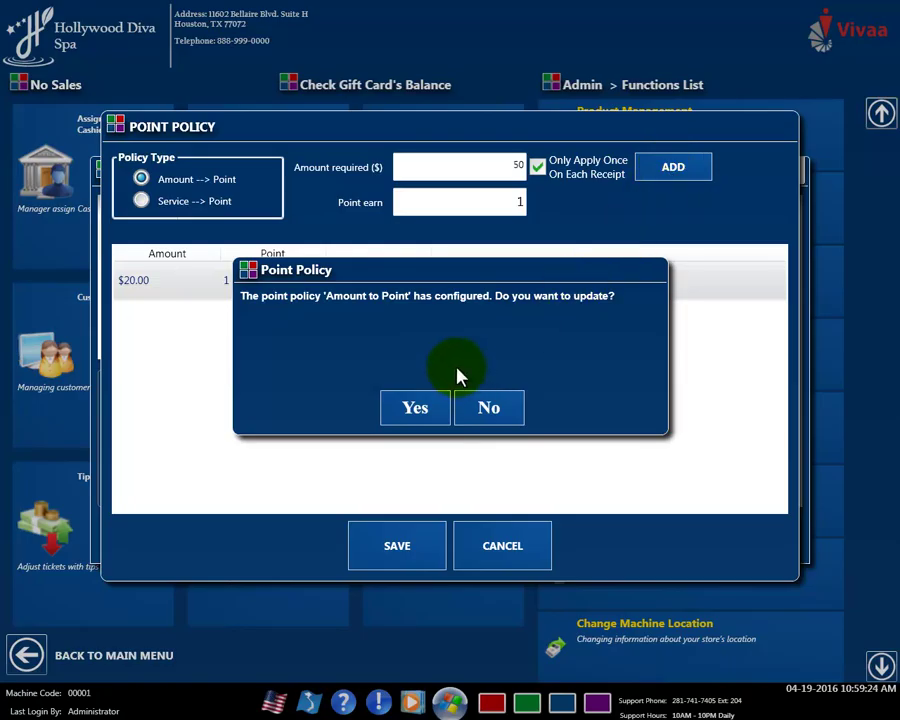
{"action": "left_click", "coordinate": [415, 410]}
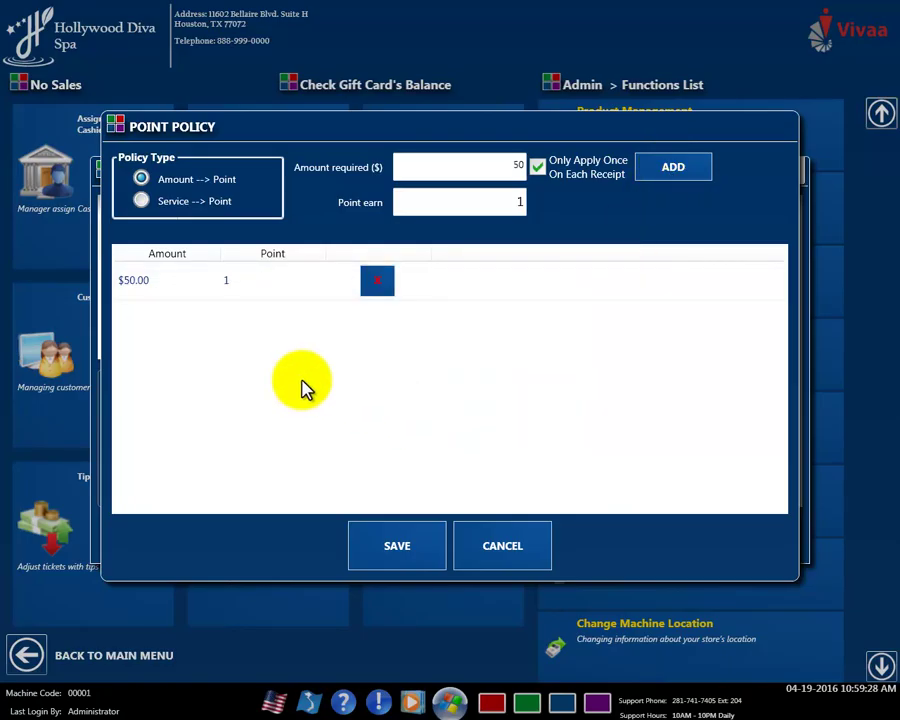
{"action": "left_click", "coordinate": [128, 281]}
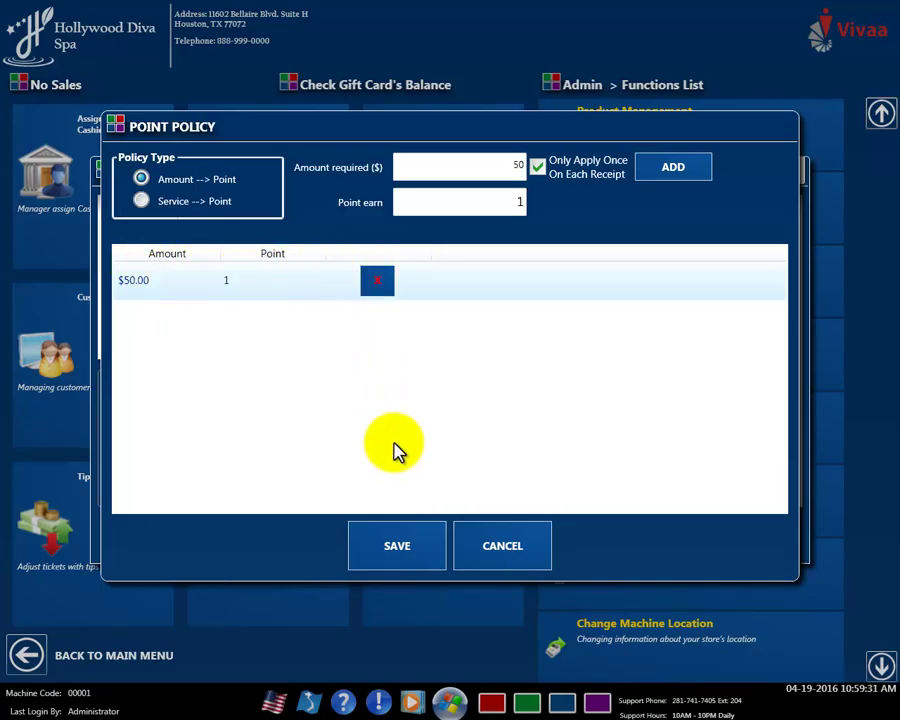
{"action": "left_click", "coordinate": [346, 456]}
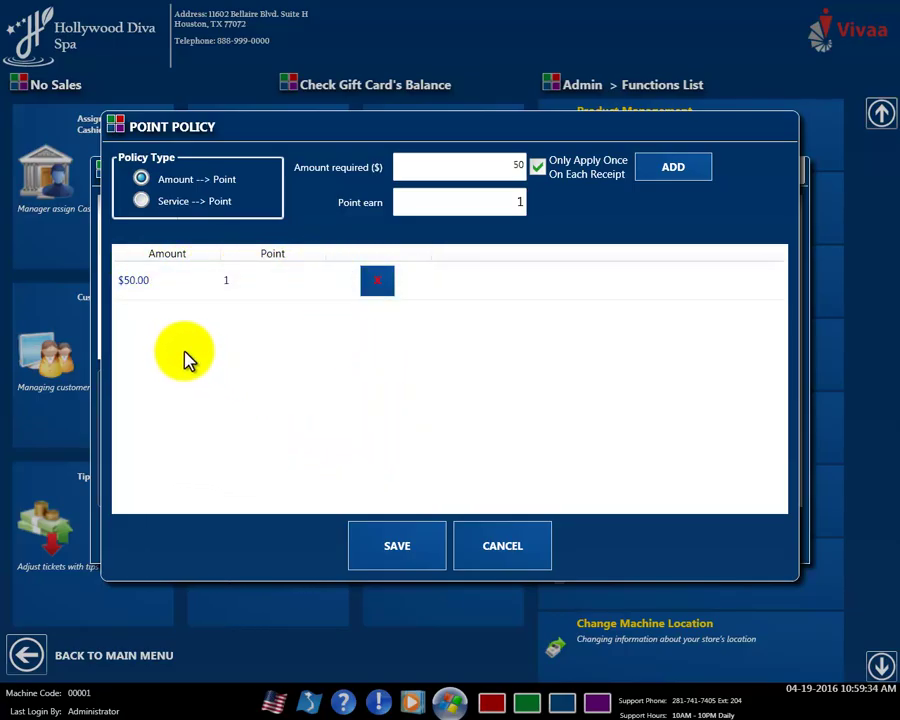
Step: Switch the policy type to service-to-point, with 1 point earned for a quantity of 1
{"action": "left_click", "coordinate": [143, 202]}
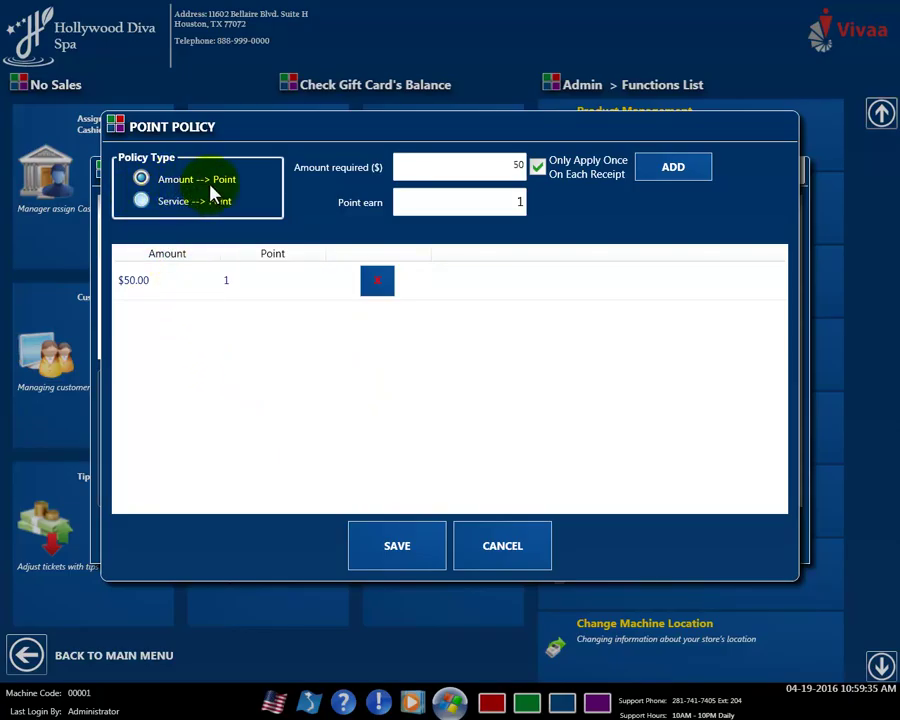
{"action": "left_click", "coordinate": [143, 202]}
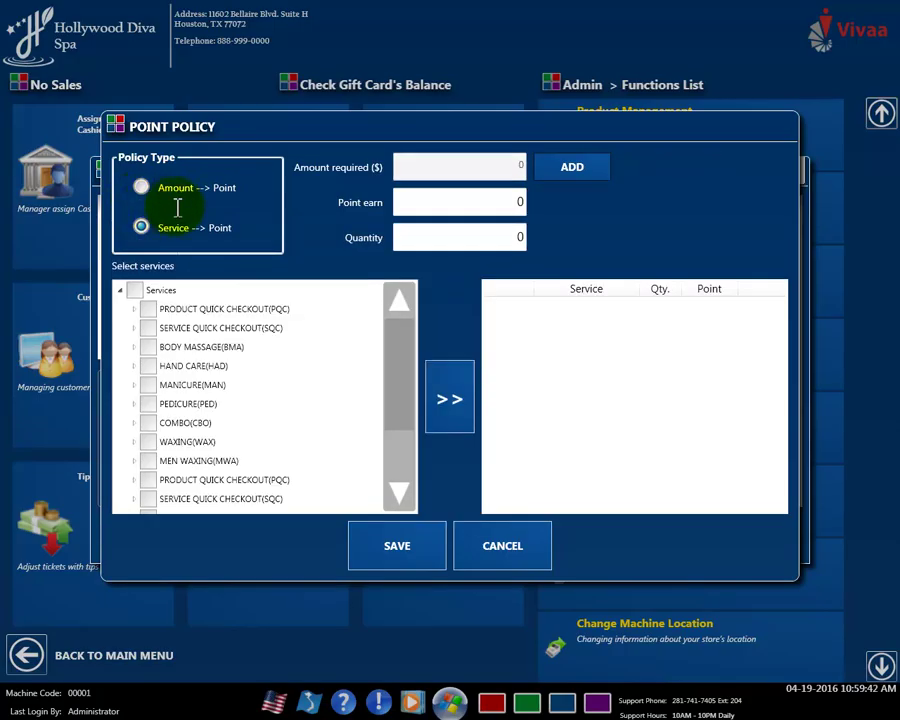
{"action": "left_click", "coordinate": [520, 204]}
{"action": "left_click", "coordinate": [418, 284]}
{"action": "type", "text": "1"}
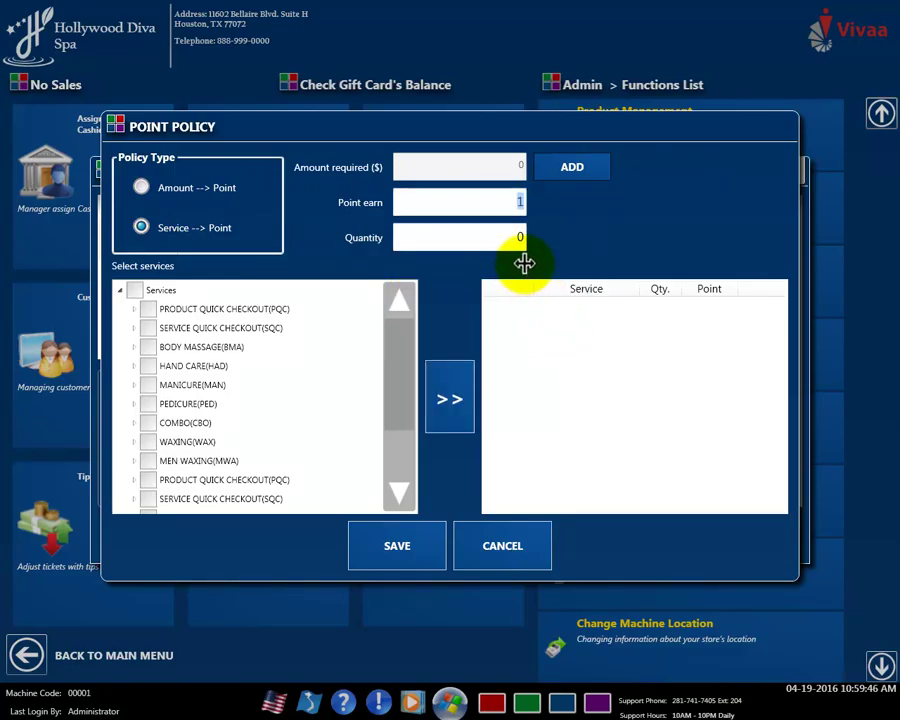
{"action": "left_click", "coordinate": [521, 237]}
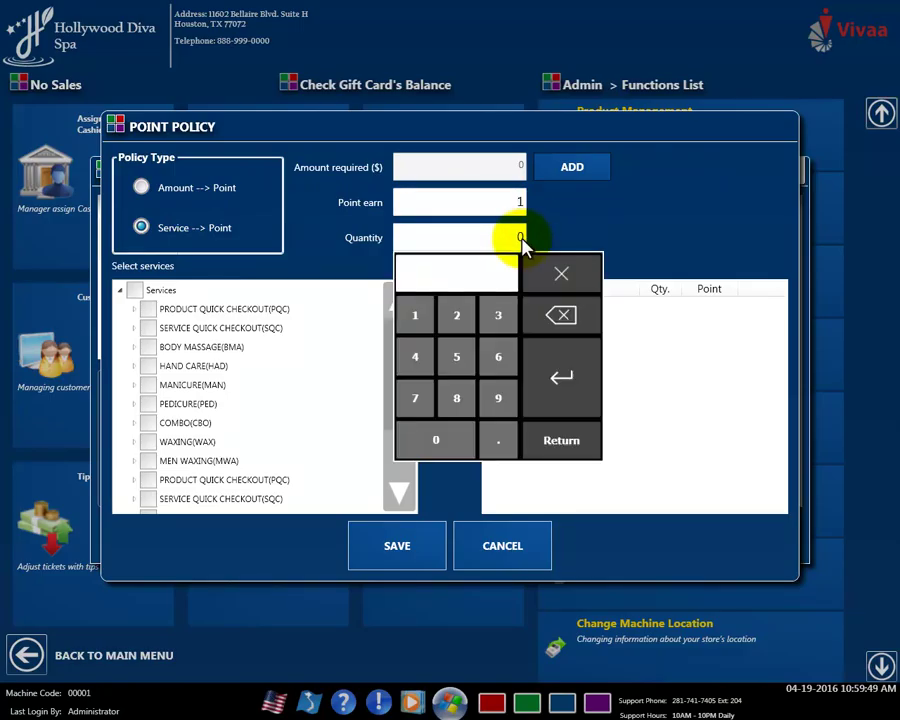
{"action": "left_click", "coordinate": [418, 319]}
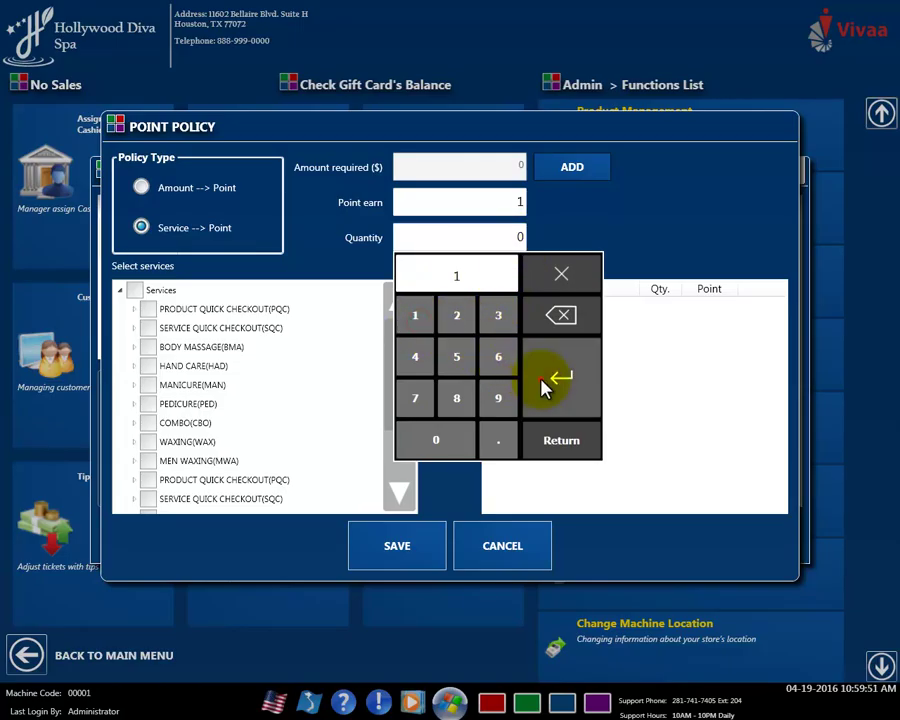
{"action": "left_click", "coordinate": [536, 384]}
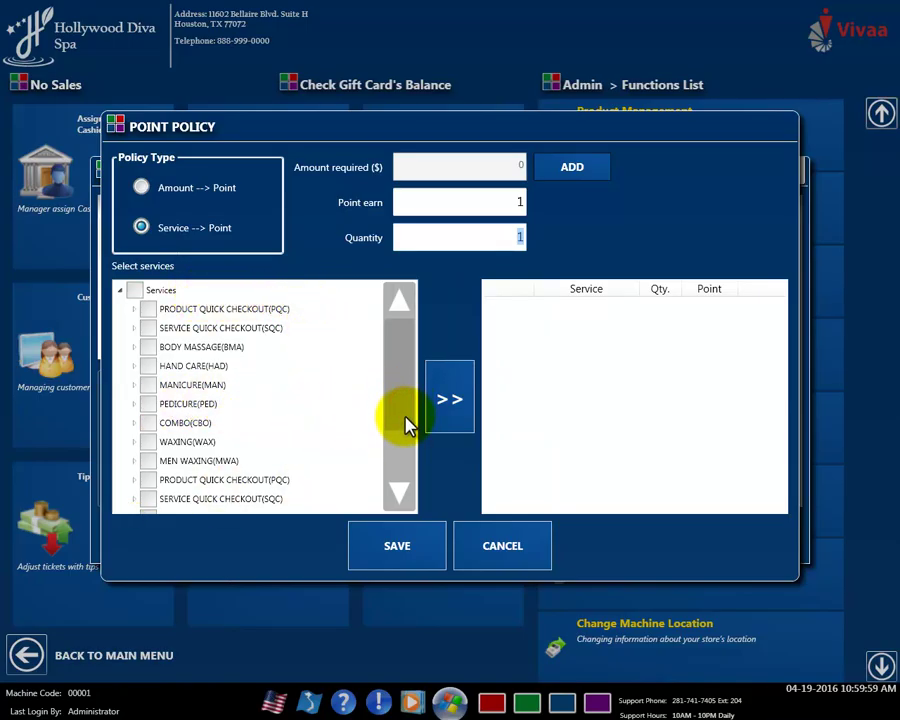
Step: Add the CREAM (CRE) category's items to the service-to-point policy, then save the policy and return to the reward list
{"action": "left_click_drag", "start_coordinate": [408, 422], "coordinate": [403, 497]}
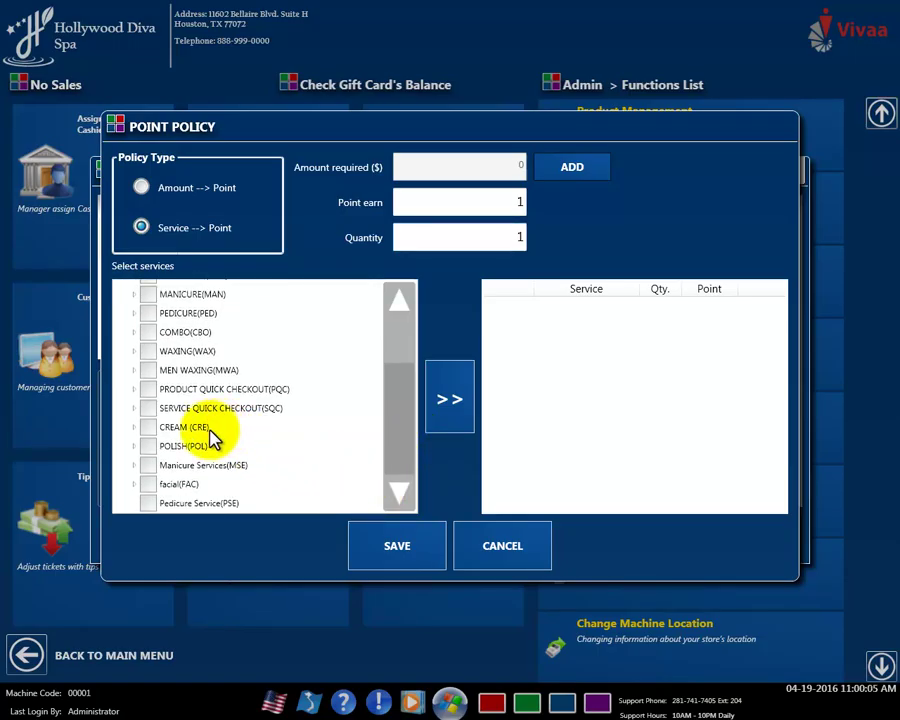
{"action": "left_click", "coordinate": [157, 432]}
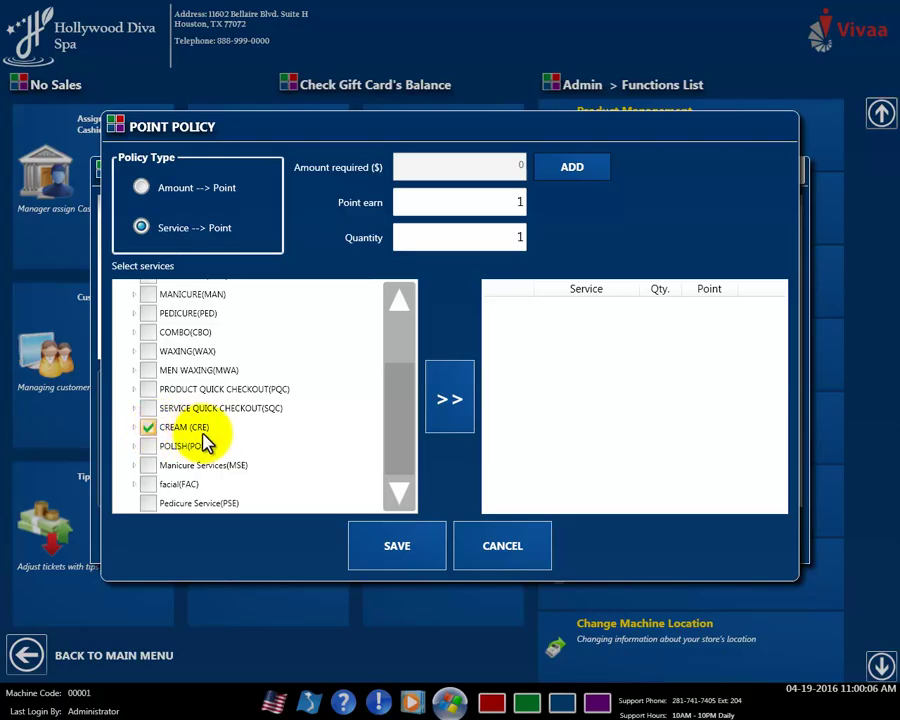
{"action": "left_click", "coordinate": [455, 403]}
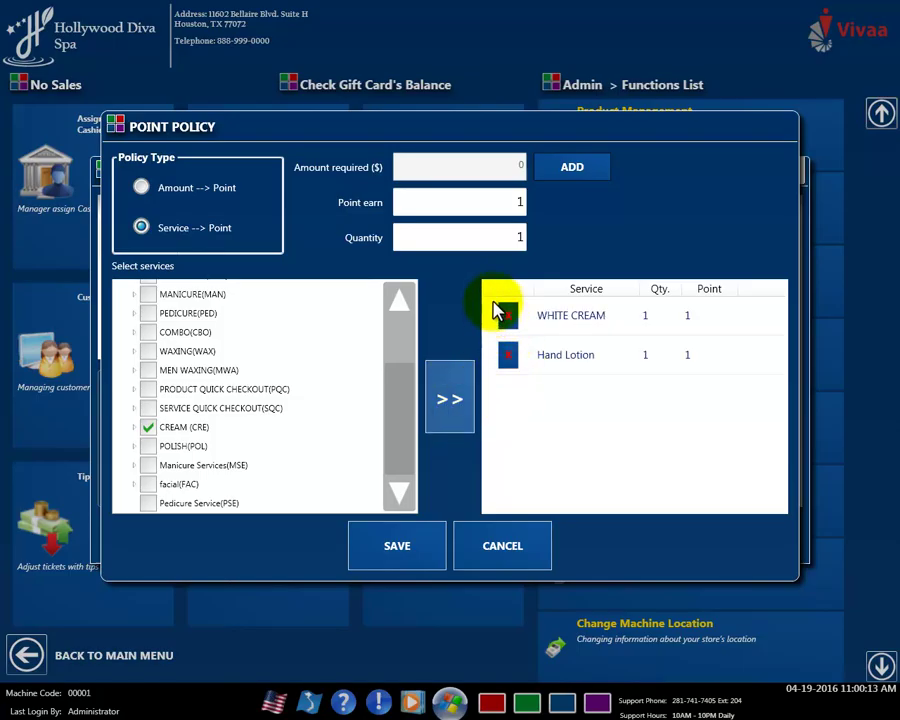
{"action": "left_click", "coordinate": [410, 560]}
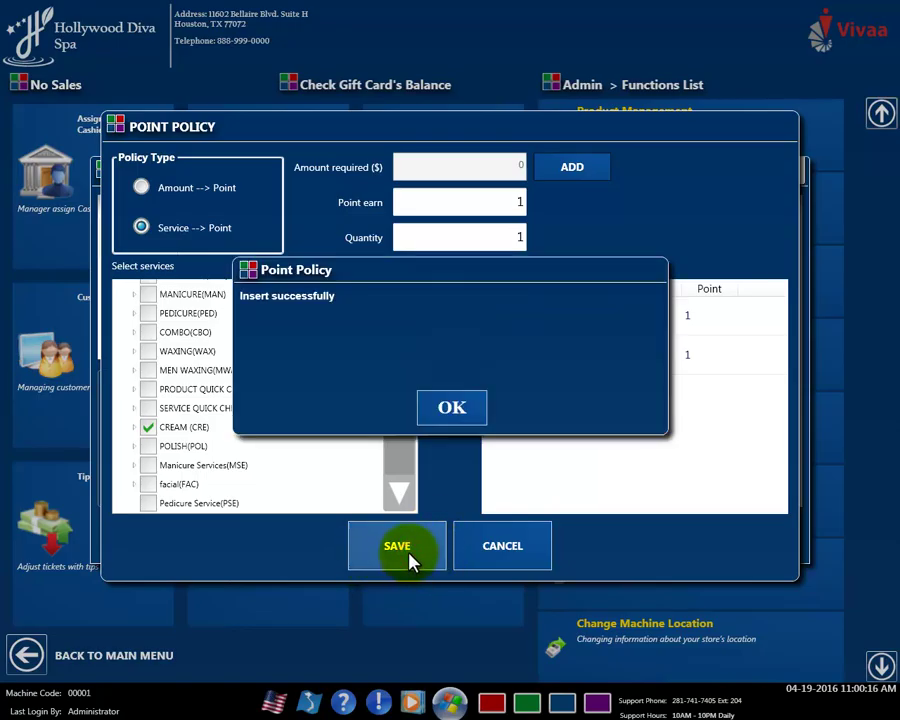
{"action": "left_click", "coordinate": [453, 410]}
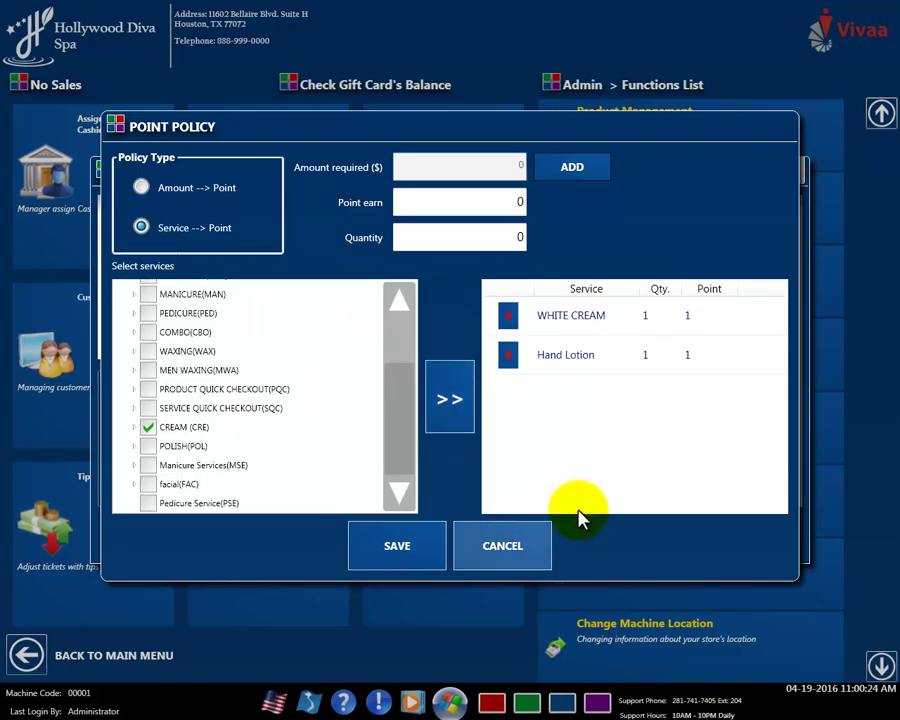
{"action": "left_click", "coordinate": [520, 555]}
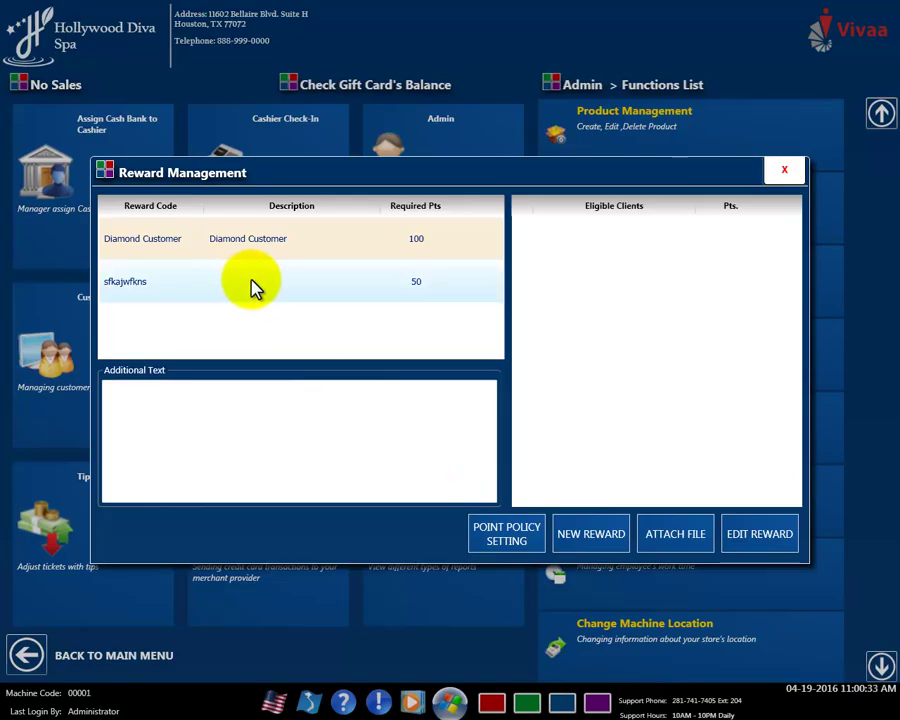
Step: Open the 50-point reward sfkajwfkns for editing and delete it
{"action": "left_click", "coordinate": [280, 287]}
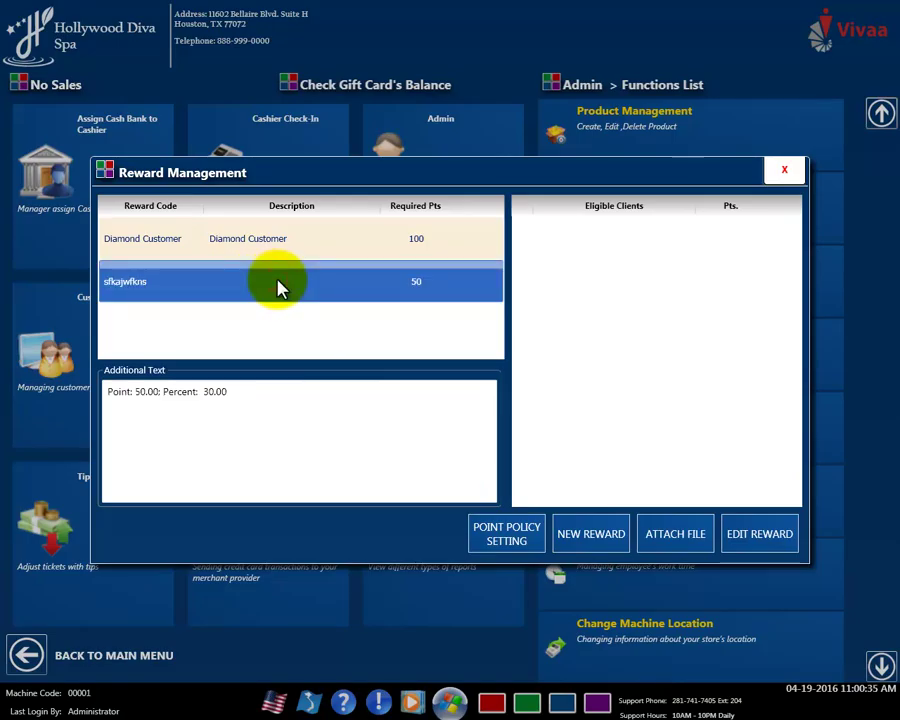
{"action": "left_click", "coordinate": [776, 543]}
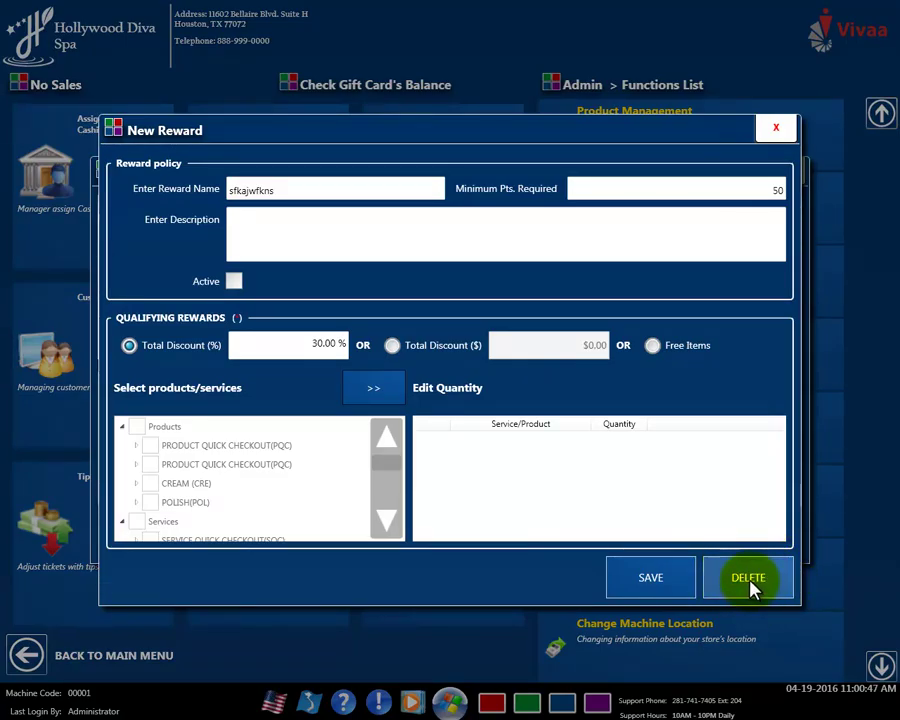
{"action": "left_click", "coordinate": [750, 580]}
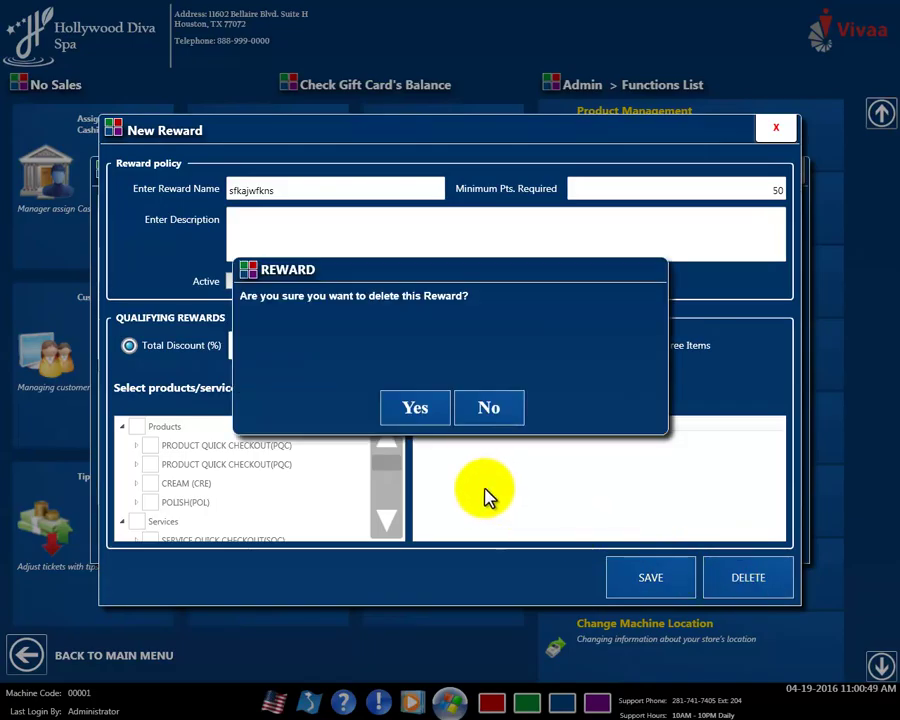
{"action": "left_click", "coordinate": [412, 408]}
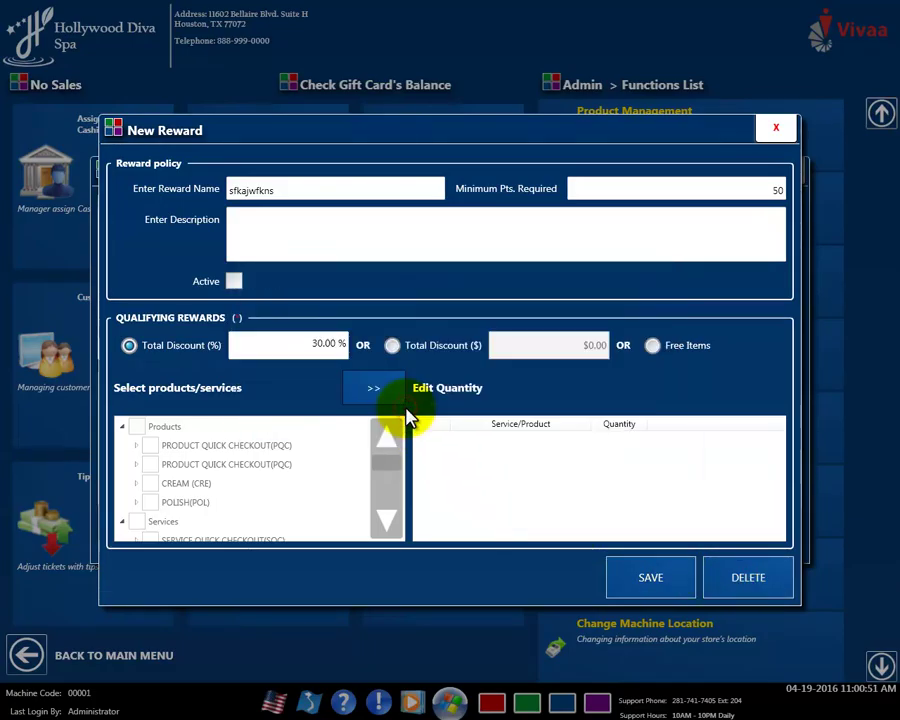